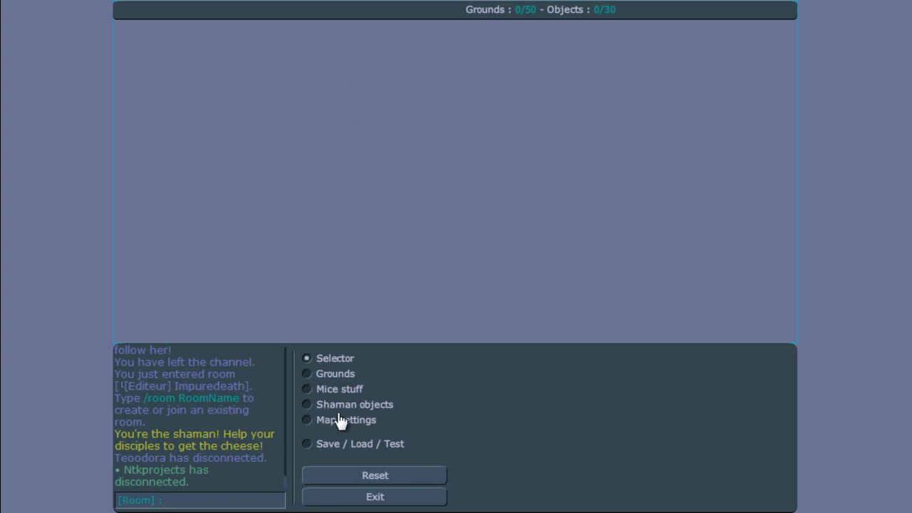
Draw a wood ground about 346 long and 46 high near the bottom centre of the map.
left_click(339, 375)
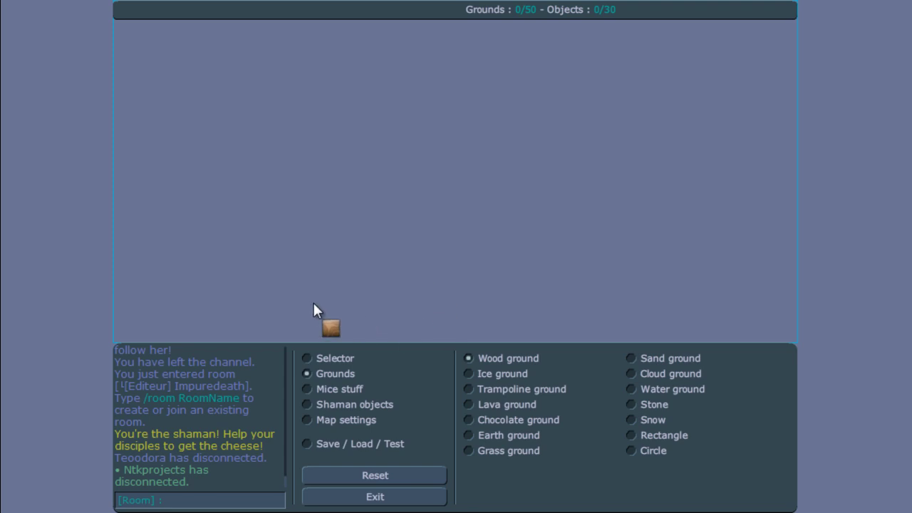
left_click_drag(311, 298, 605, 335)
left_click(340, 361)
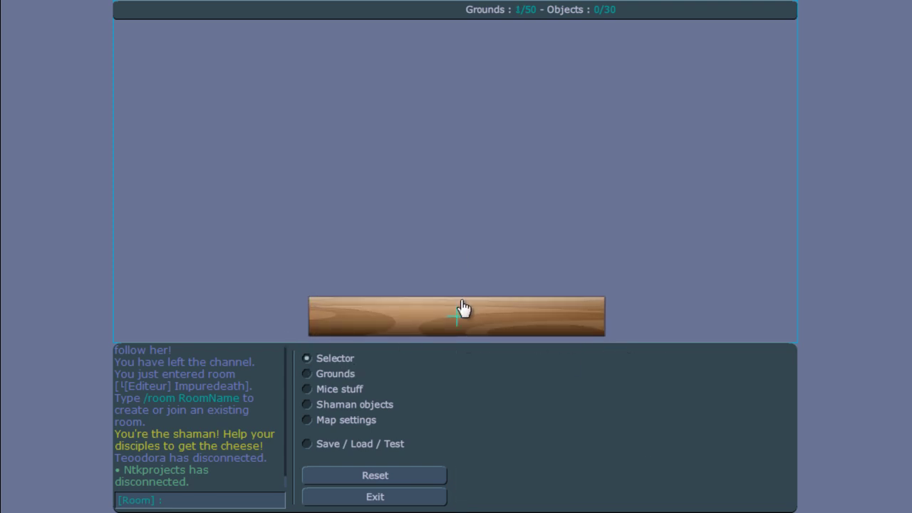
Copy the map's code to the clipboard and replace the old code in the WordPad document with it.
left_click(327, 445)
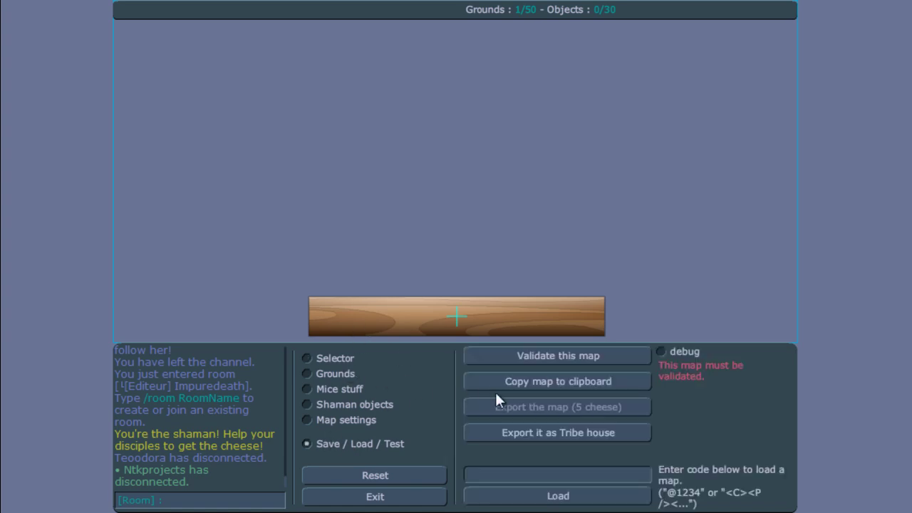
left_click(545, 388)
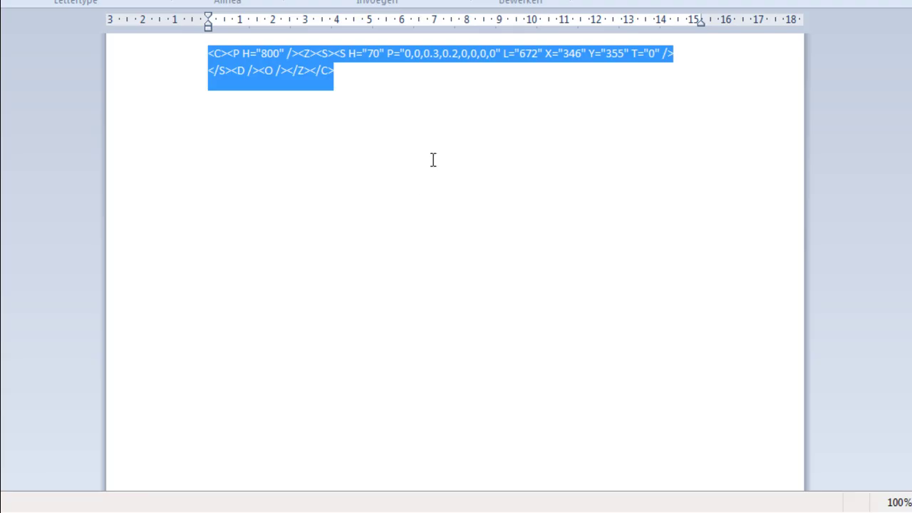
key("Delete")
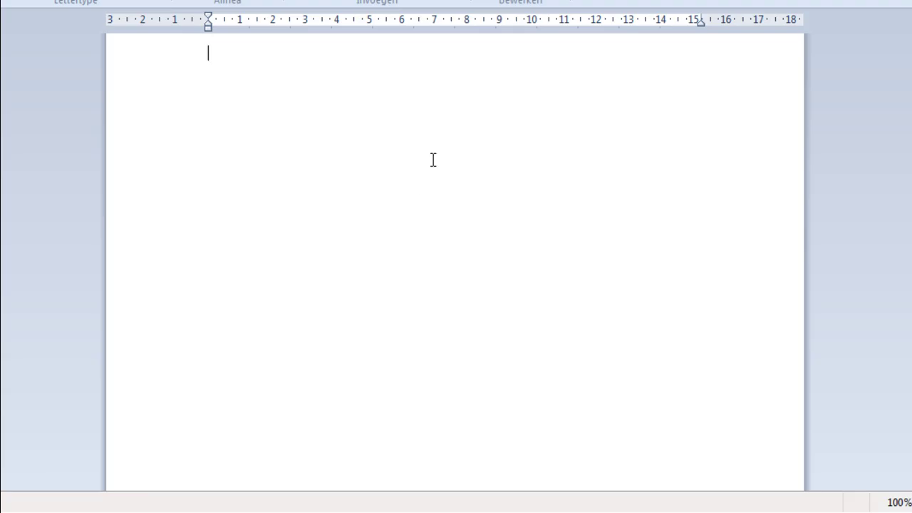
key("ctrl+v")
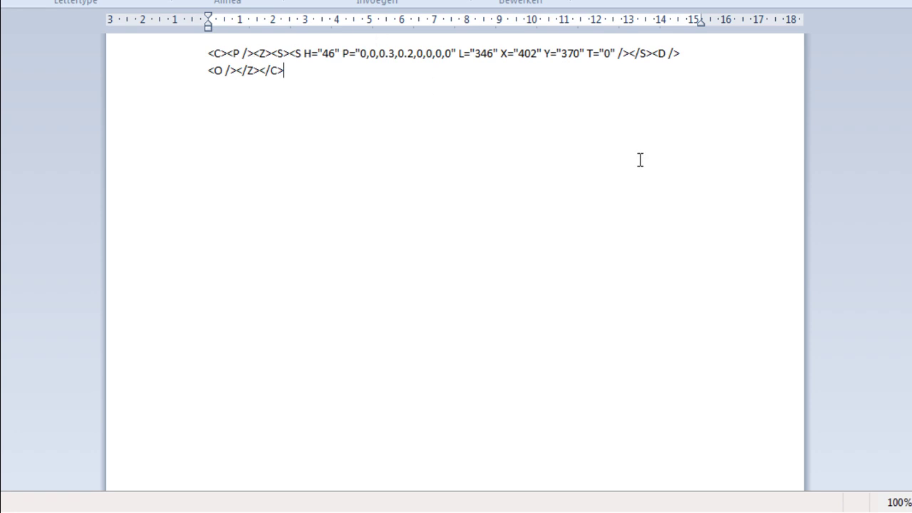
Select the pasted map code and enlarge its font by four sizes.
left_click_drag(222, 52, 259, 60)
left_click(255, 59)
left_click_drag(333, 92, 214, 52)
left_click(119, 0)
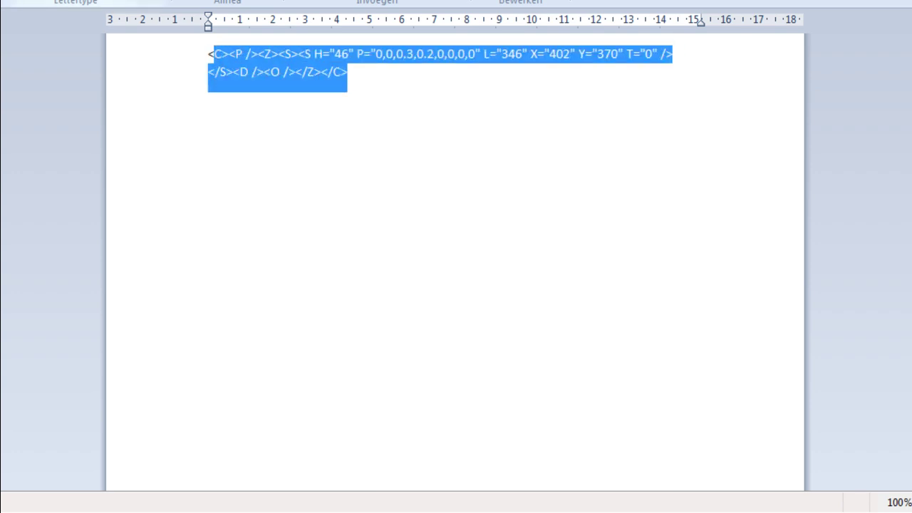
key("ctrl+shift+period")
key("ctrl+shift+period")
key("ctrl+shift+period")
key("ctrl+shift+period")
left_click(416, 193)
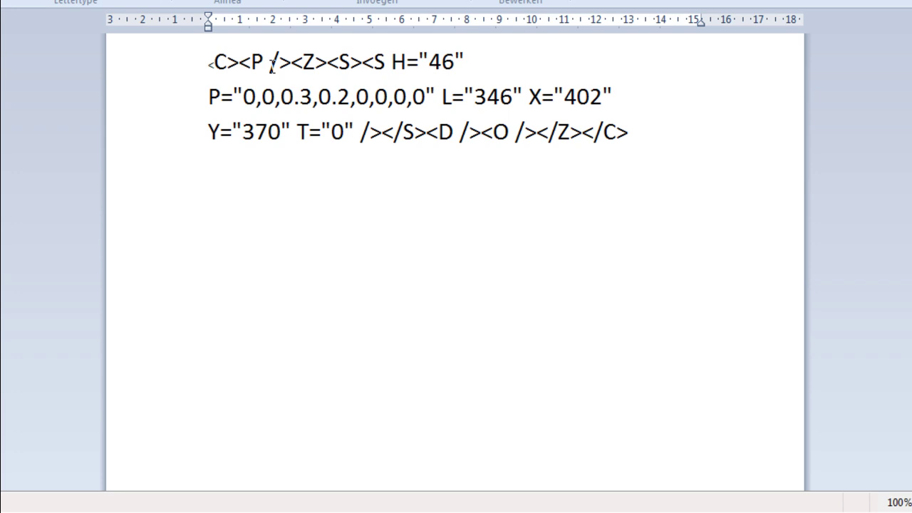
Insert an empty H="" attribute in the P tag, before its closing slash.
left_click_drag(259, 55, 275, 56)
left_click(384, 130)
left_click(270, 62)
type("H")
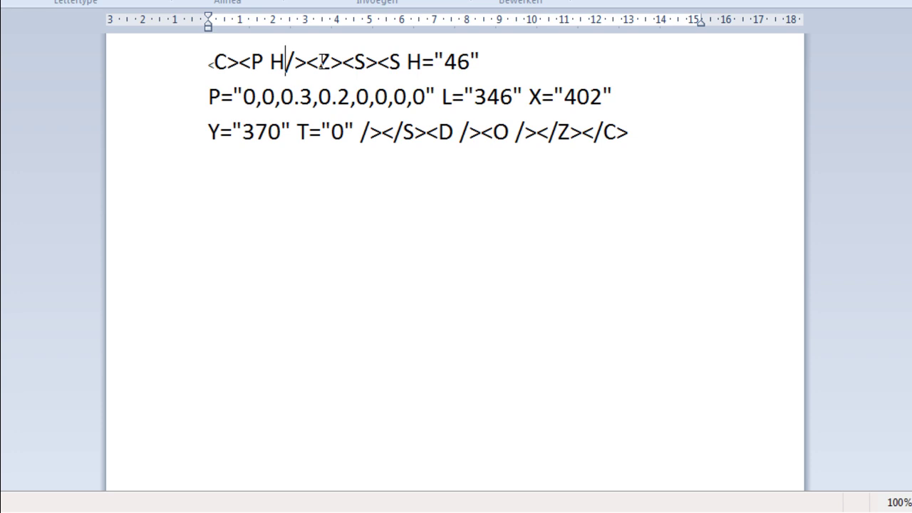
type("=\"\"")
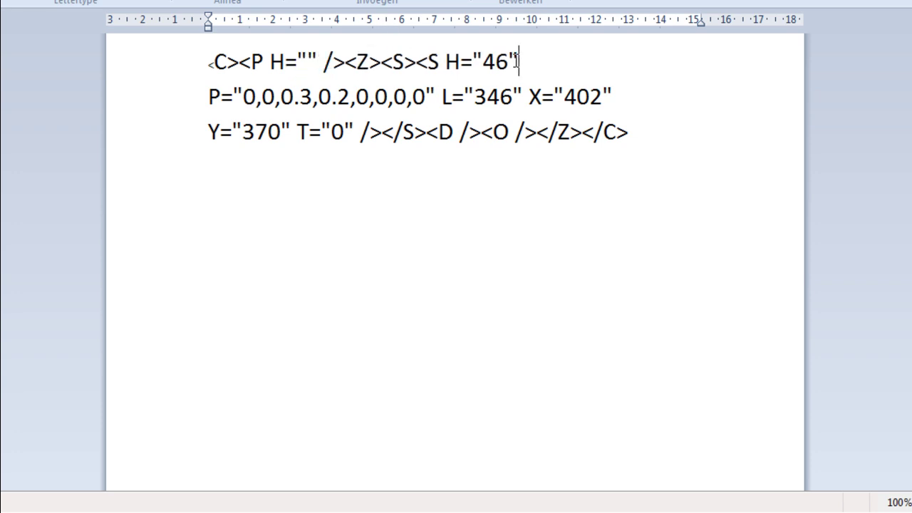
left_click_drag(517, 62, 453, 62)
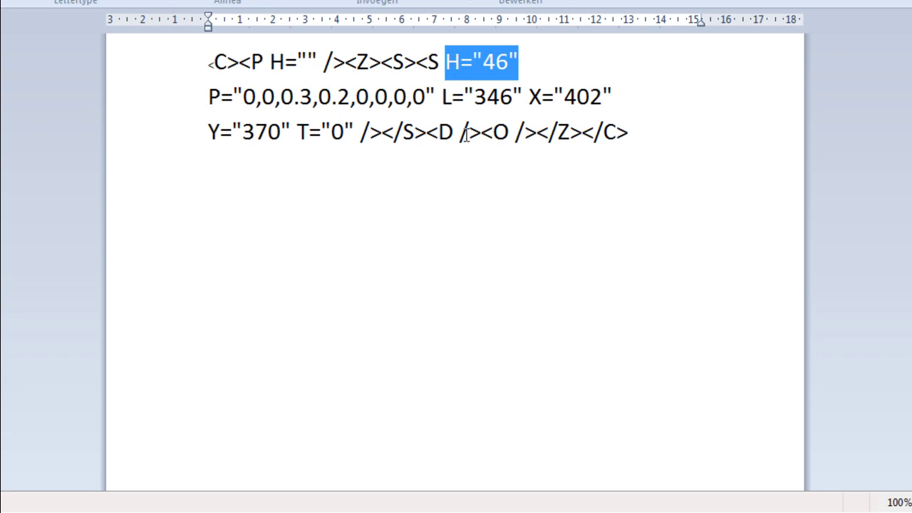
left_click(502, 92)
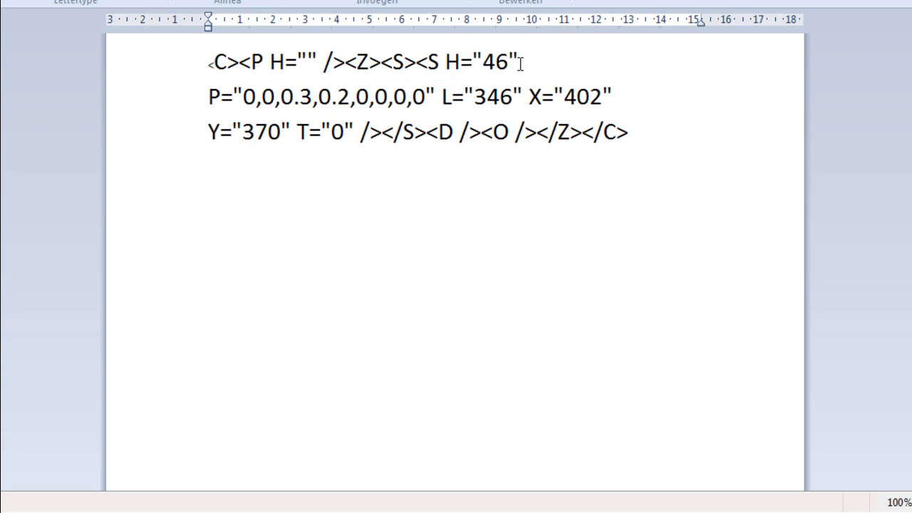
left_click_drag(520, 63, 448, 62)
left_click(453, 65)
left_click_drag(519, 63, 428, 62)
Set the P tag's H attribute to 800.
left_click(313, 60)
type("8")
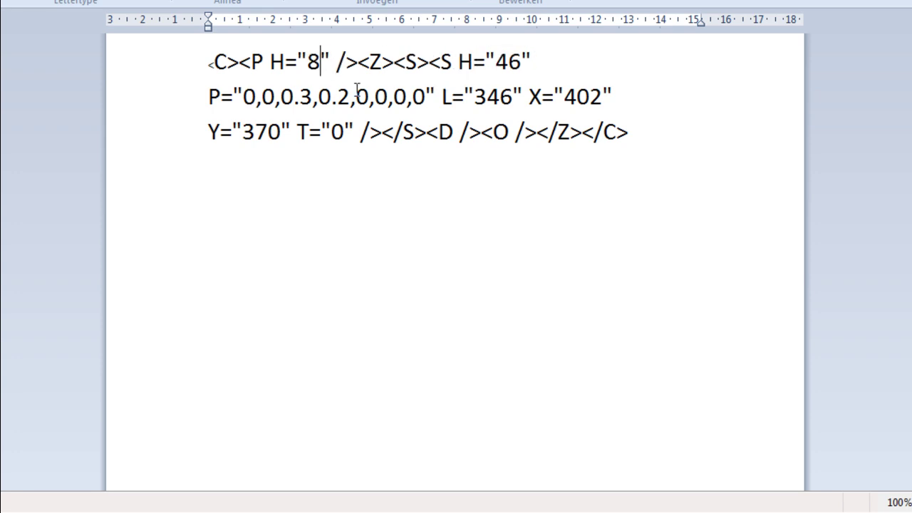
type("00")
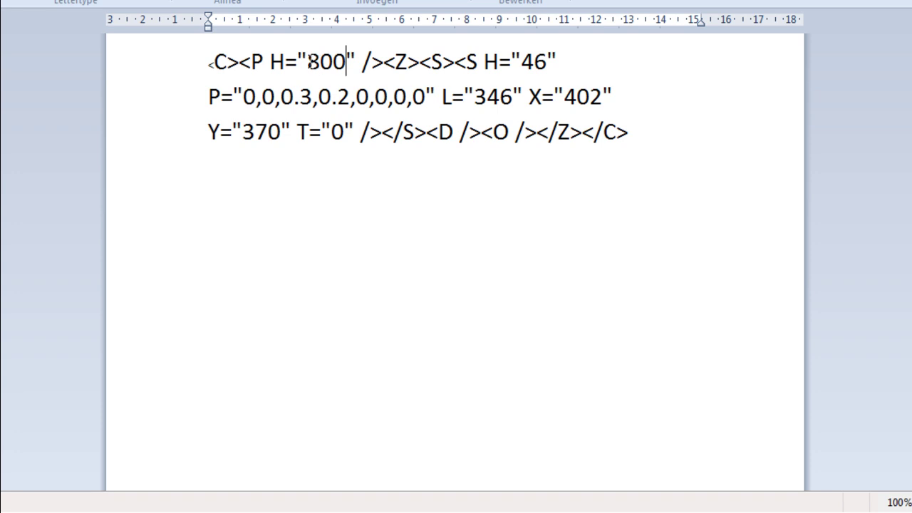
left_click_drag(320, 62, 312, 63)
type("4")
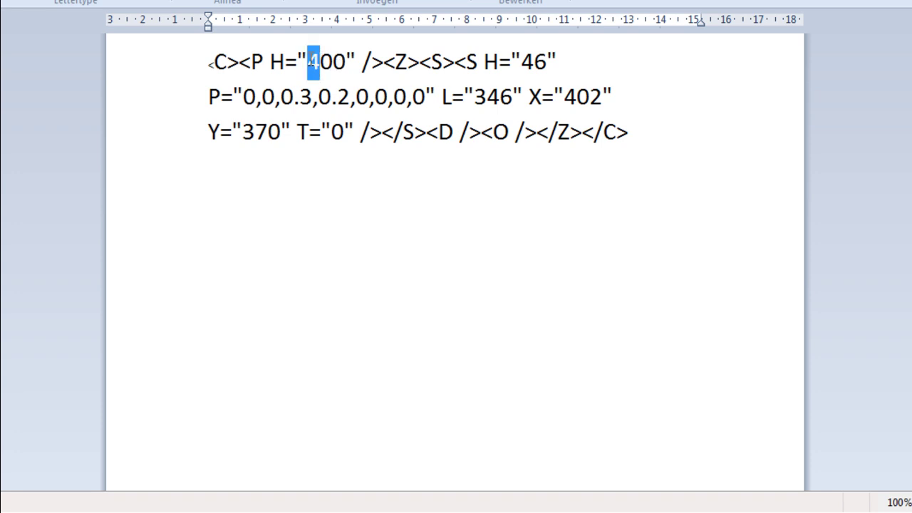
type("8")
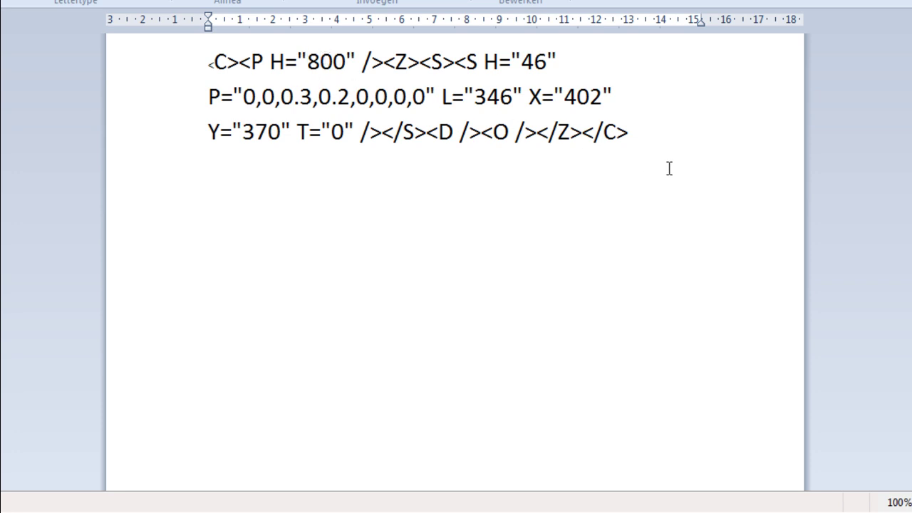
Copy the entire edited code, switch back to the Transformice editor and load the map from it.
left_click_drag(655, 140, 208, 65)
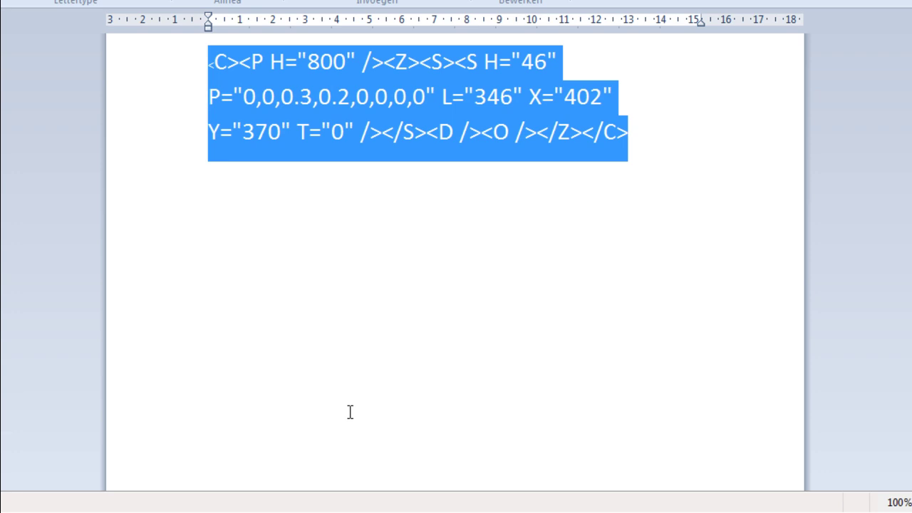
key("alt+Tab")
left_click(533, 472)
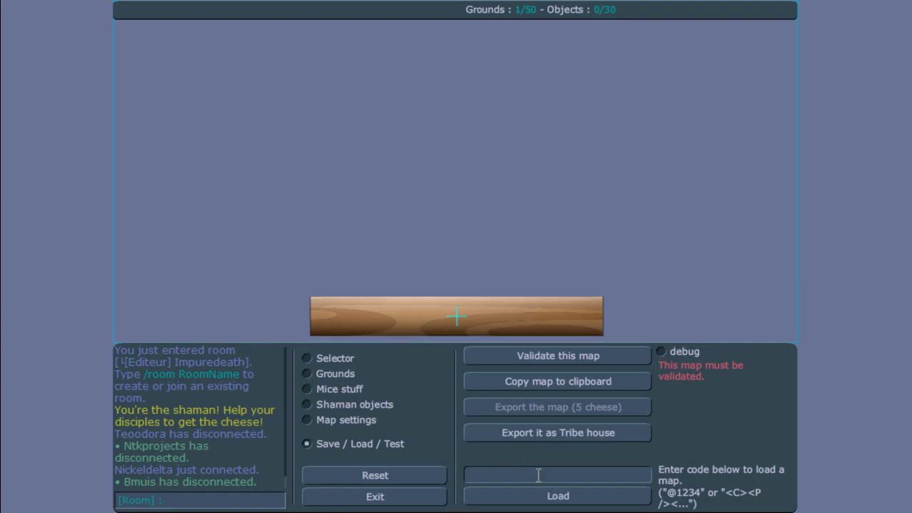
key("ctrl+v")
left_click(542, 497)
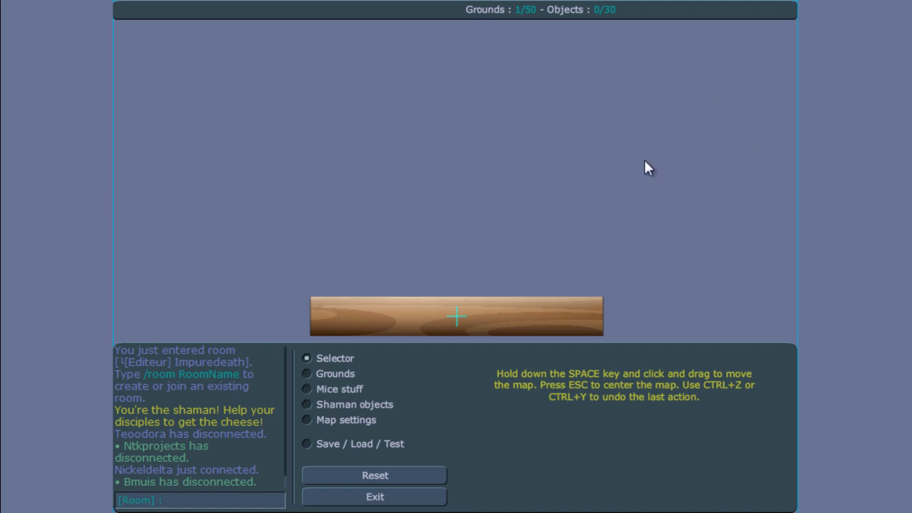
Place a mice spawn on top of the wood ground, at its middle.
left_click_drag(627, 274, 594, 14)
left_click_drag(593, 313, 595, 206)
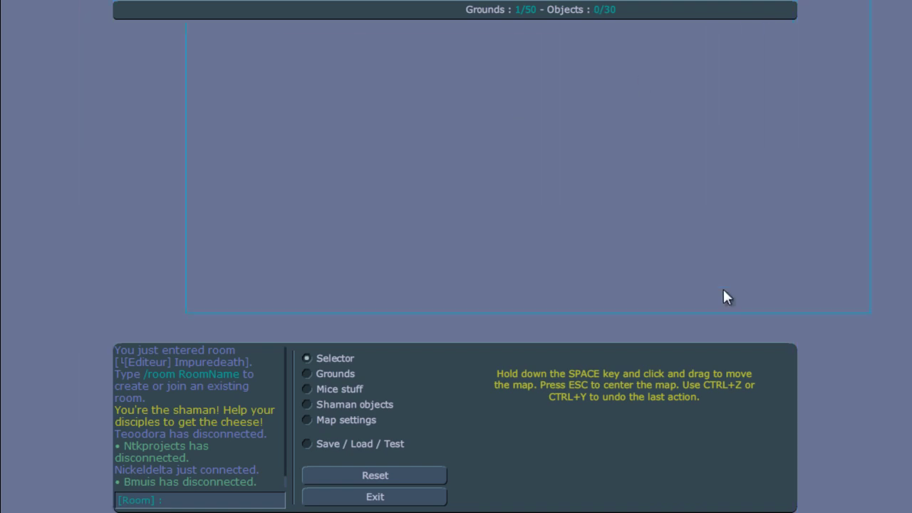
left_click_drag(523, 190, 554, 308)
key("Escape")
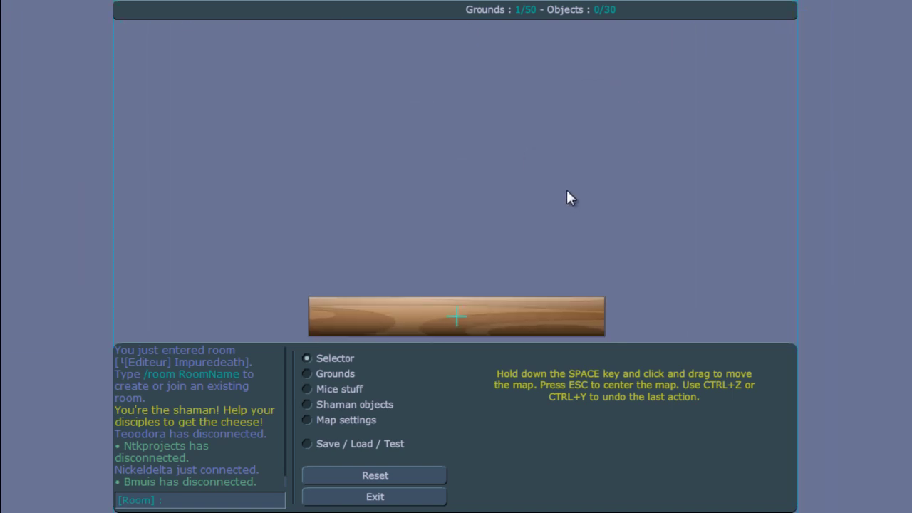
left_click(385, 451)
left_click(332, 391)
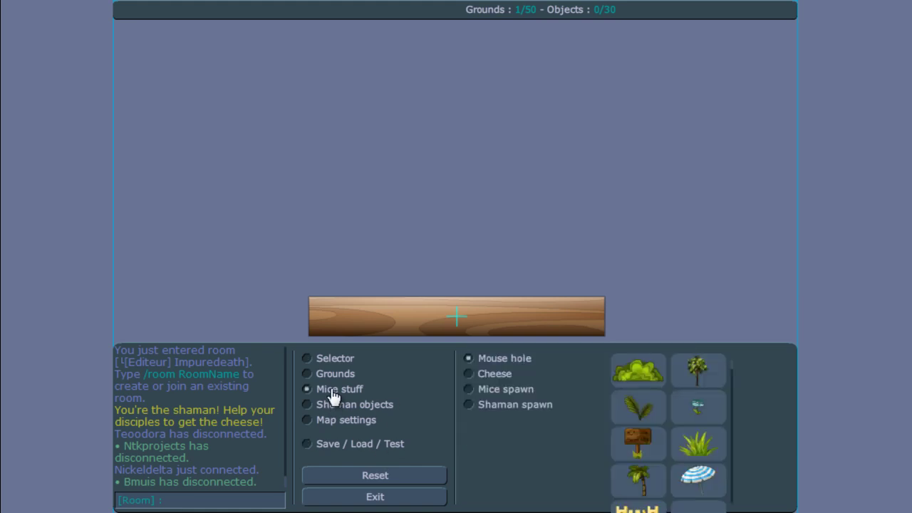
left_click(502, 390)
left_click(458, 279)
Test the map by running and jumping with the mouse on the ground, and return to the editor.
left_click(391, 444)
left_click(552, 356)
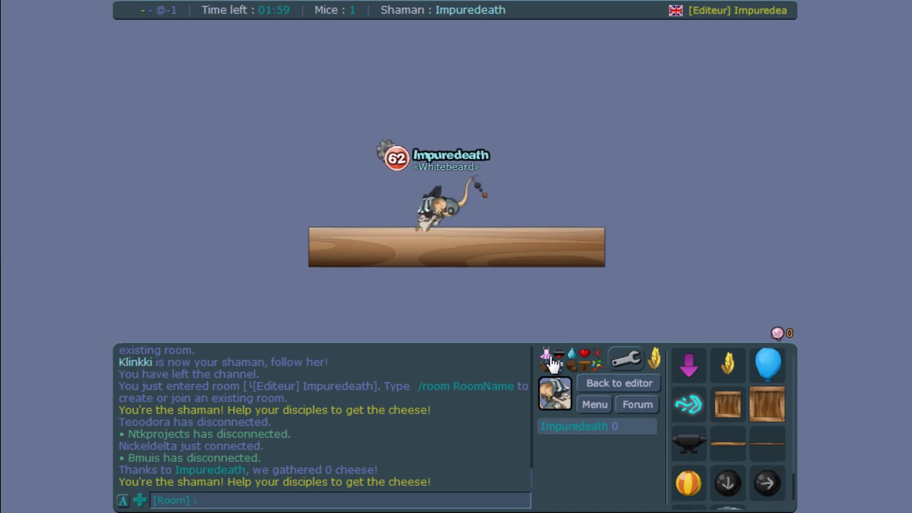
key("Up")
key("Right")
key("Up")
key("Left")
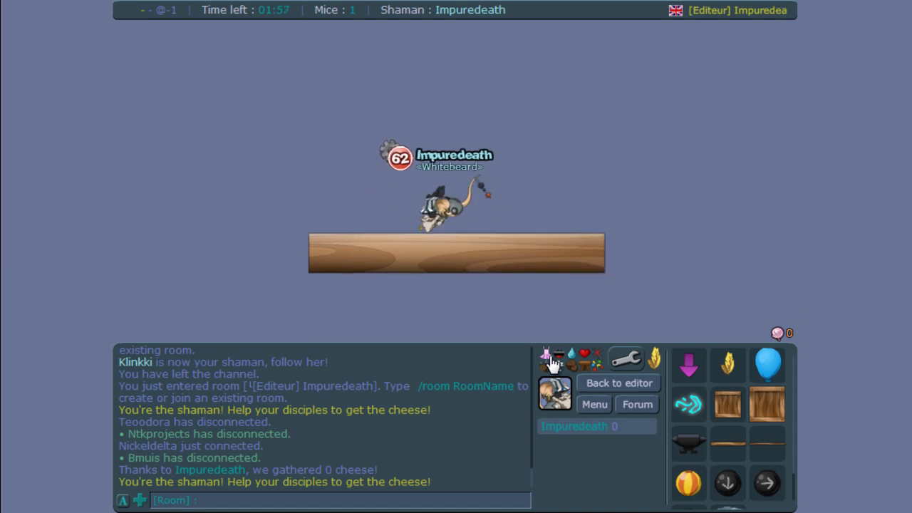
left_click(653, 382)
Set the map's background to Daylight in the map settings.
left_click(341, 390)
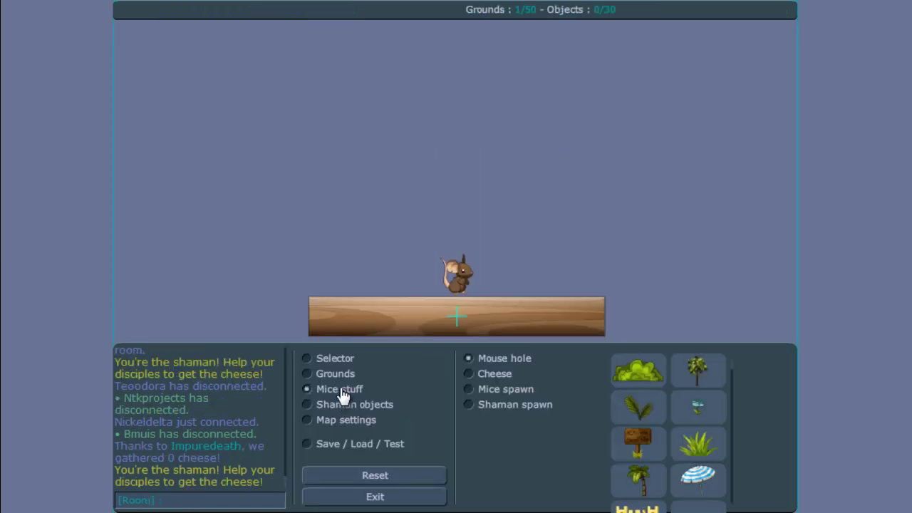
left_click(321, 405)
left_click(322, 422)
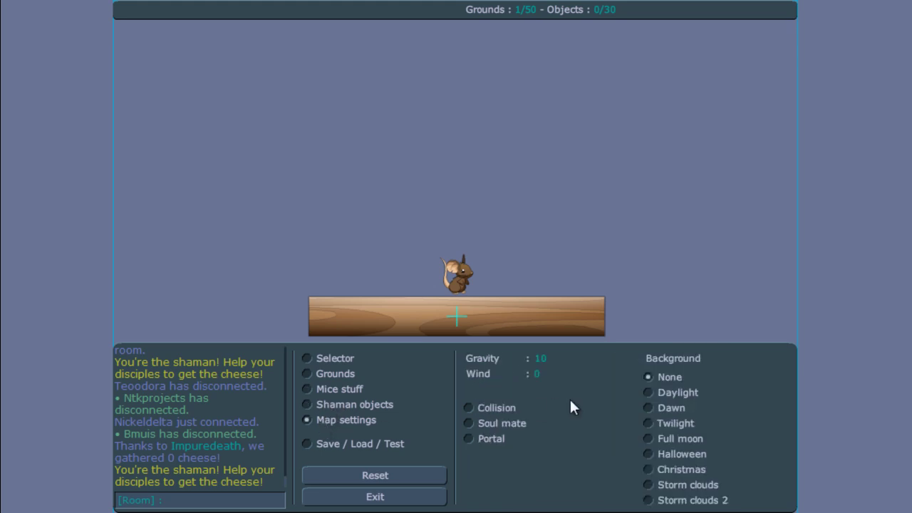
left_click(661, 396)
Test the map with its background by letting the mouse fall off the ground, and return to the editor.
left_click(325, 447)
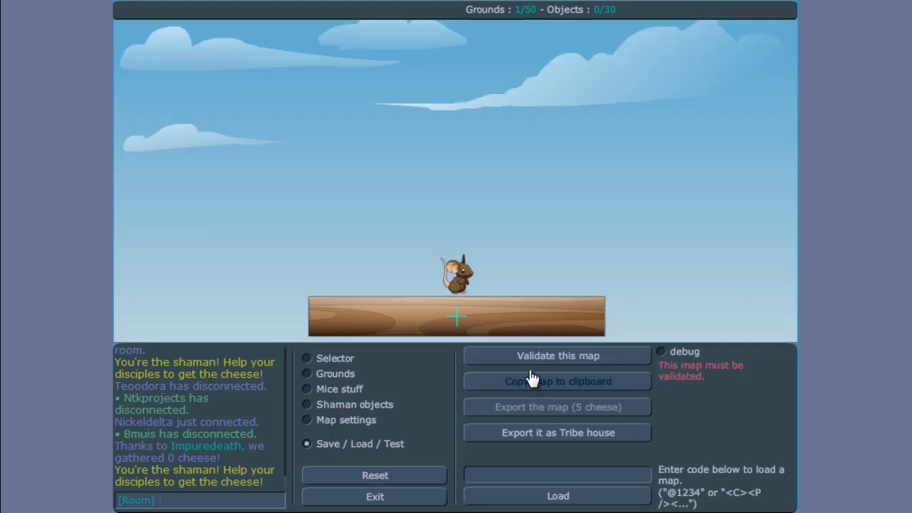
left_click(533, 376)
key("Left")
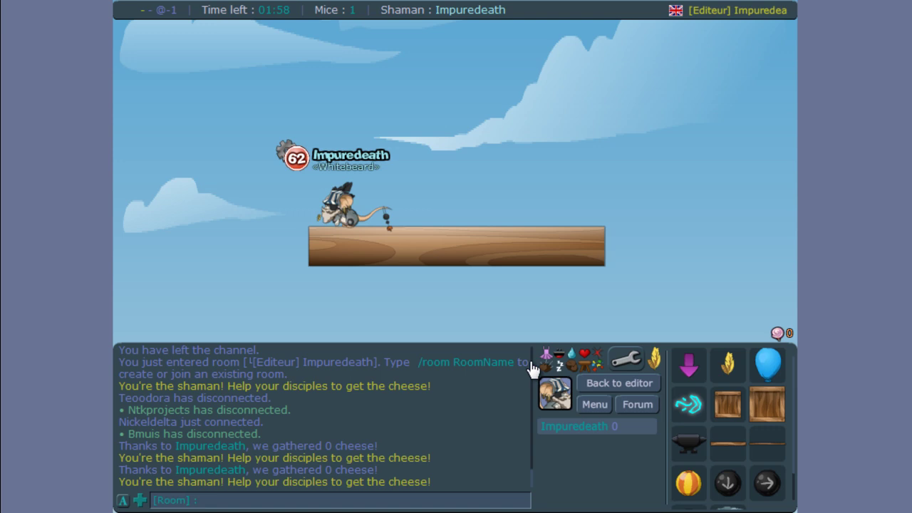
key("Right")
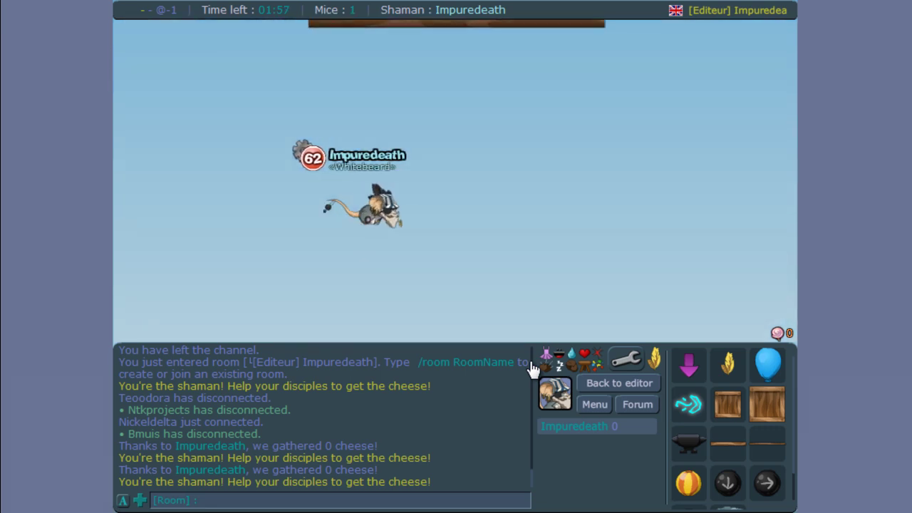
key("Up")
key("Left")
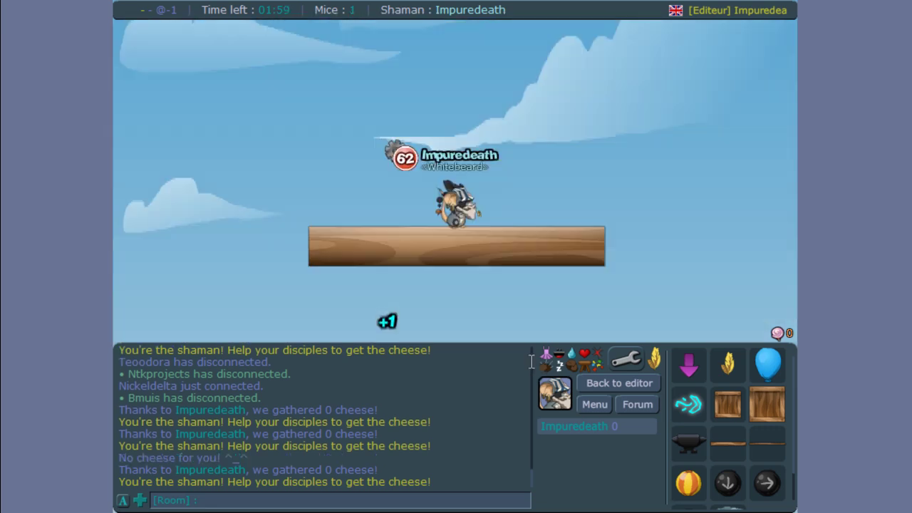
left_click(639, 388)
Move the wood ground to about X 397, Y 769 at the map's lower edge and put the mice spawn on it.
left_click_drag(583, 339, 537, 301)
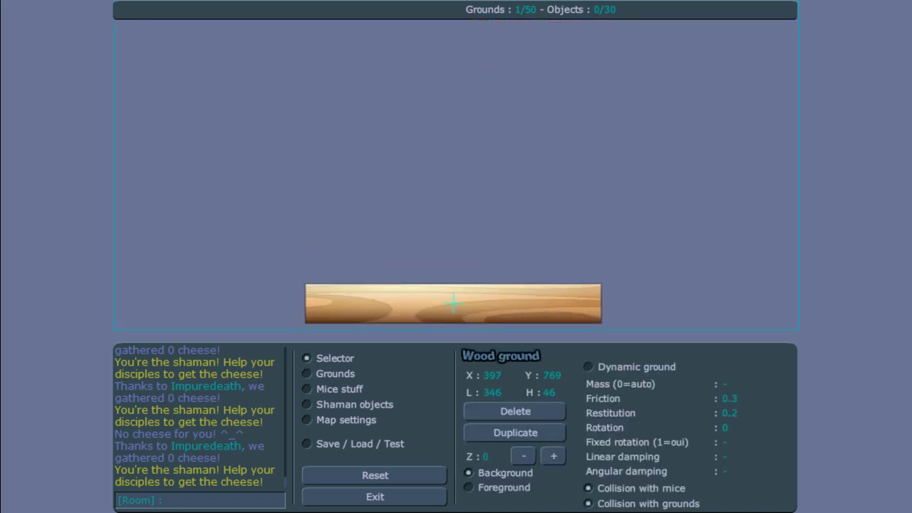
left_click_drag(459, 32, 454, 280)
Test the map with the lowered ground by moving and jumping with the mouse, and return to the editor.
left_click(361, 446)
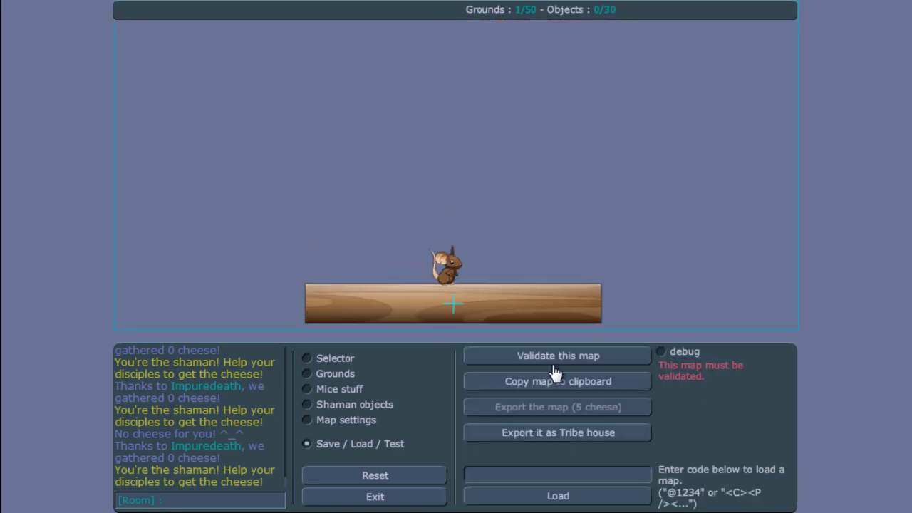
left_click(554, 359)
key("Right")
key("Up")
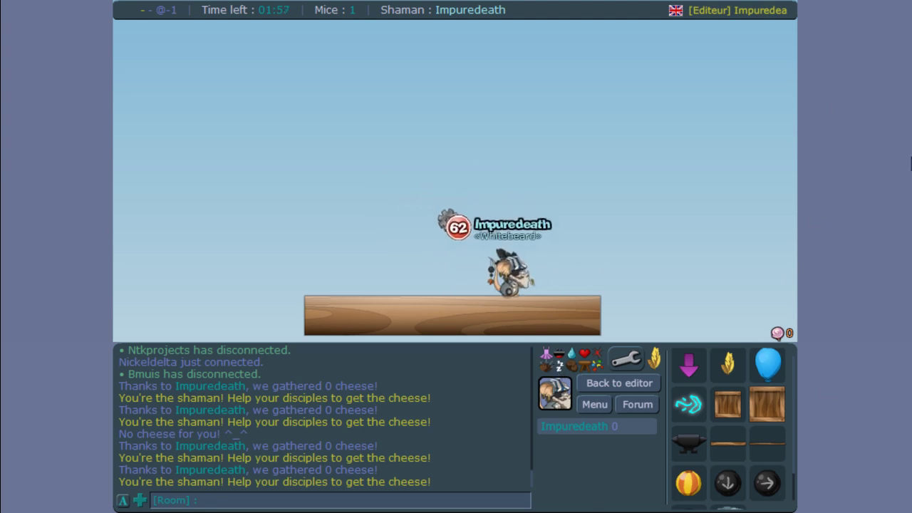
left_click(596, 383)
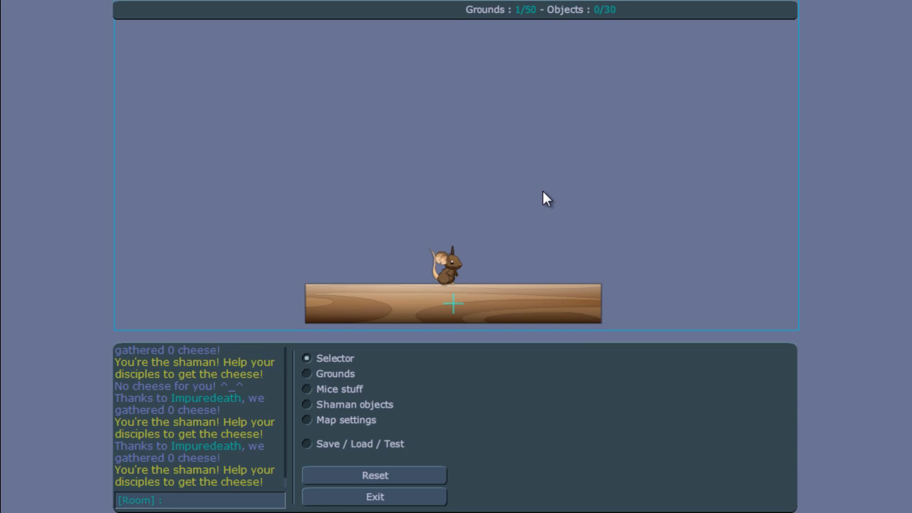
Reposition the mice spawn to about X 398, Y 727, just above the wood ground.
left_click(446, 271)
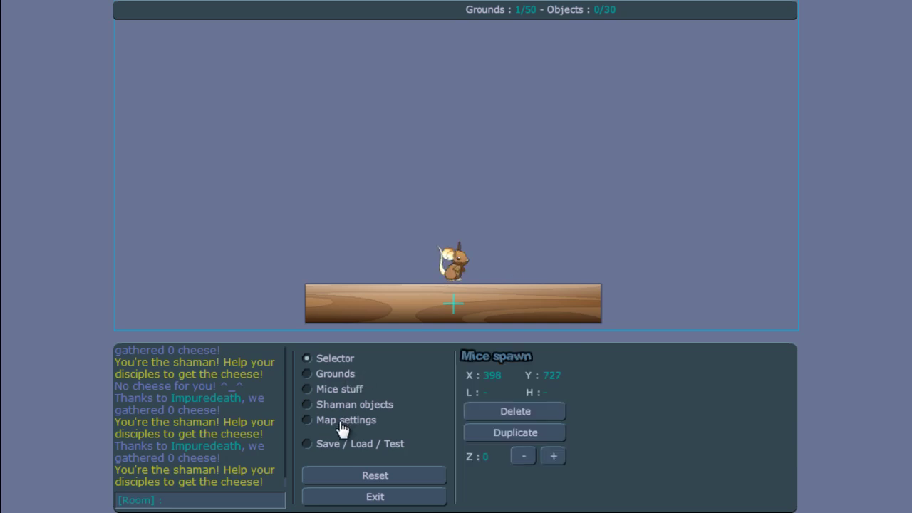
Highlight the version 1.117 changelog line about fixed vertical scrolling on usermade maps, and start a validation test of the map.
left_click(340, 444)
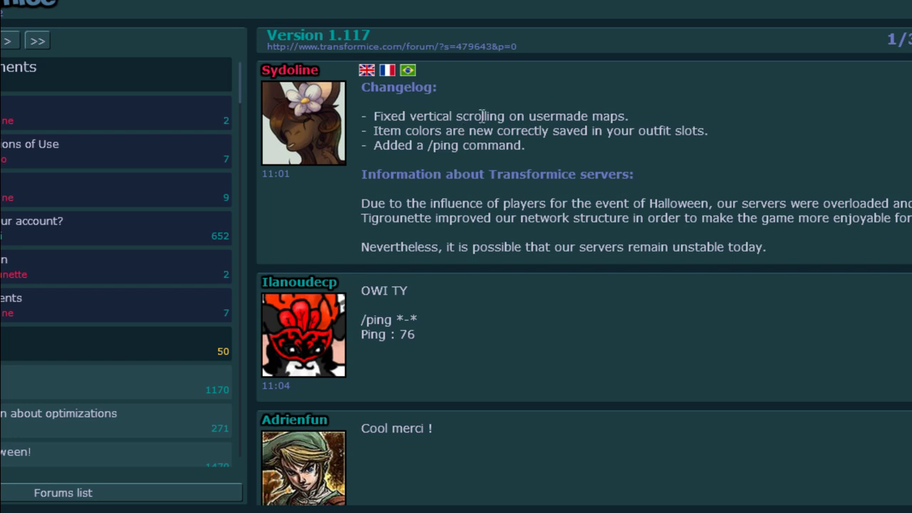
left_click_drag(369, 116, 638, 114)
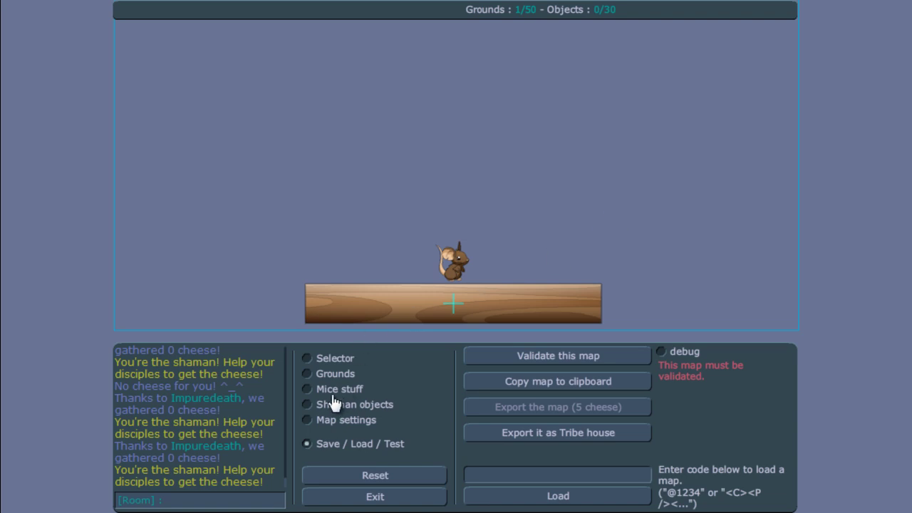
left_click(543, 362)
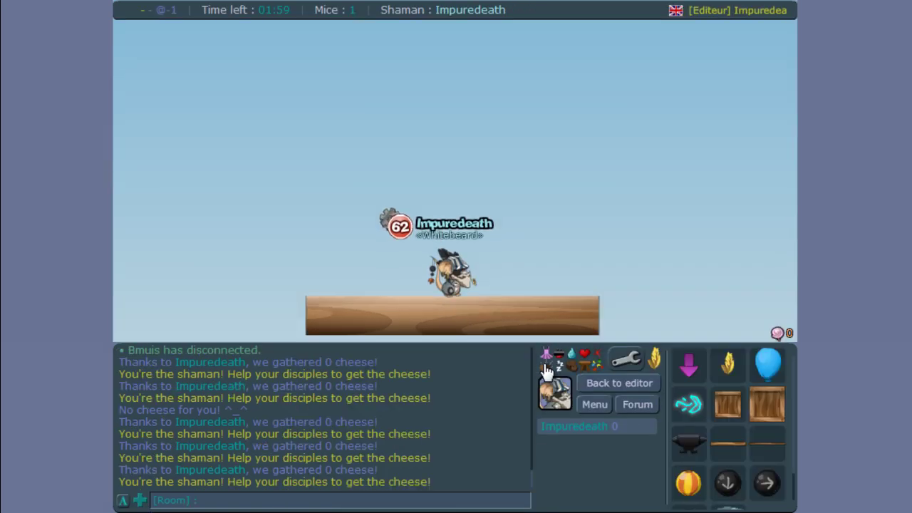
Summon two large wooden boxes side by side on the wood ground in front of the mouse.
left_click(741, 407)
left_click(508, 276)
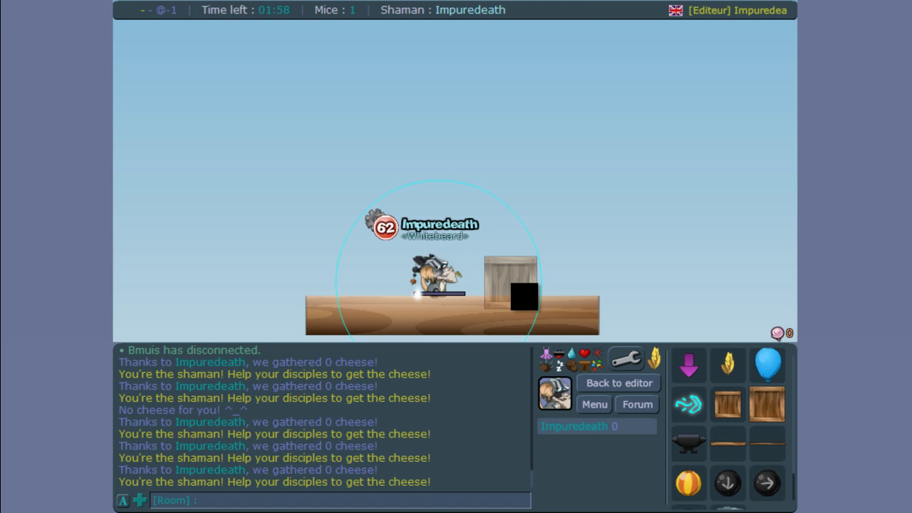
left_click(764, 404)
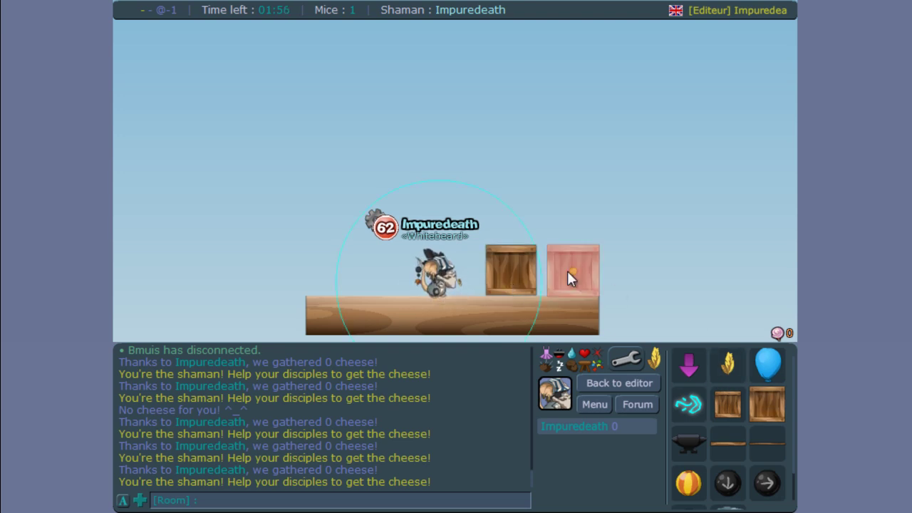
key("Left")
key("v")
left_click(474, 268)
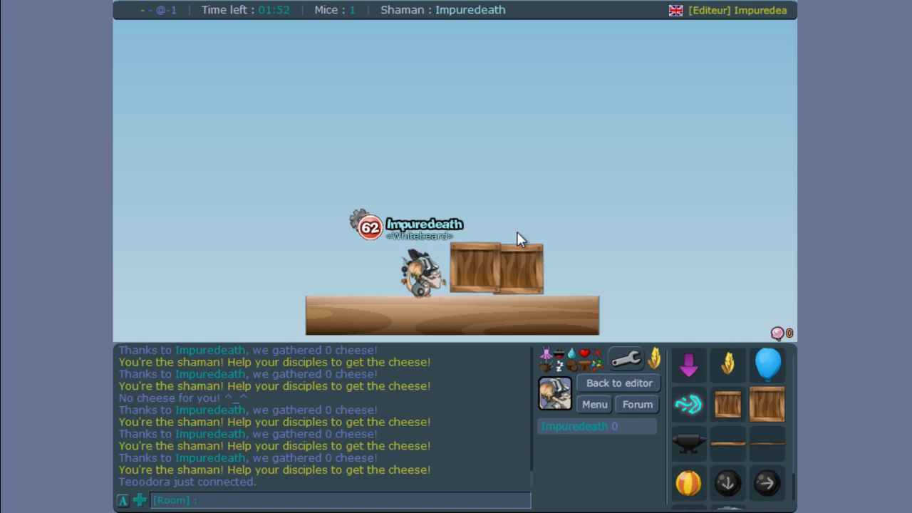
Summon two balloons next to the mouse, one above the other.
left_click(767, 365)
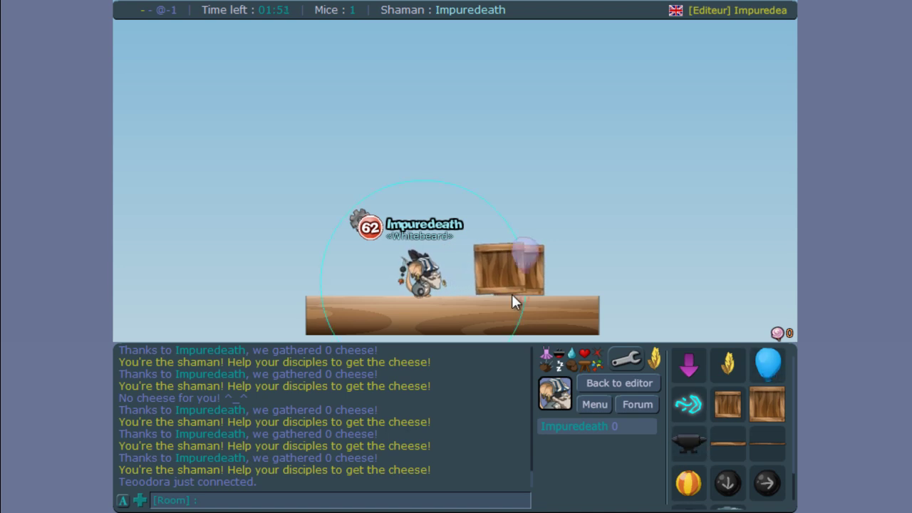
left_click(430, 298)
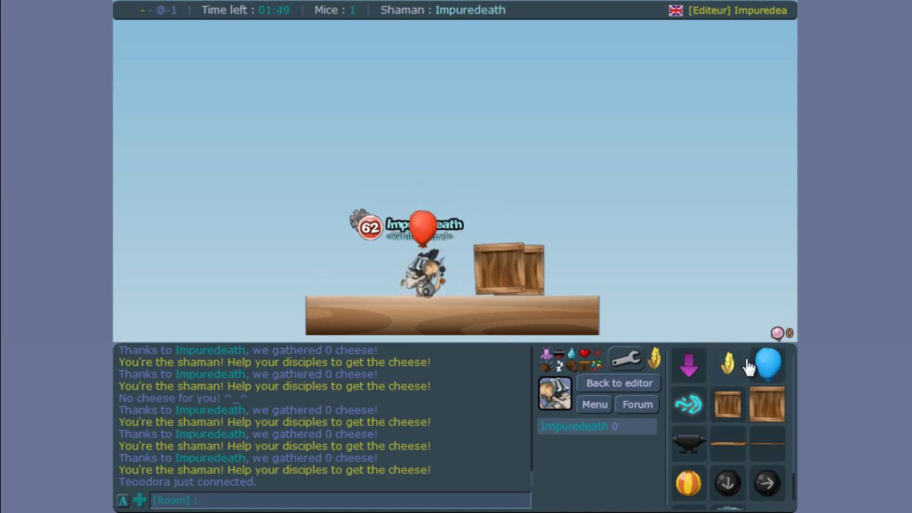
left_click(766, 364)
left_click(440, 292)
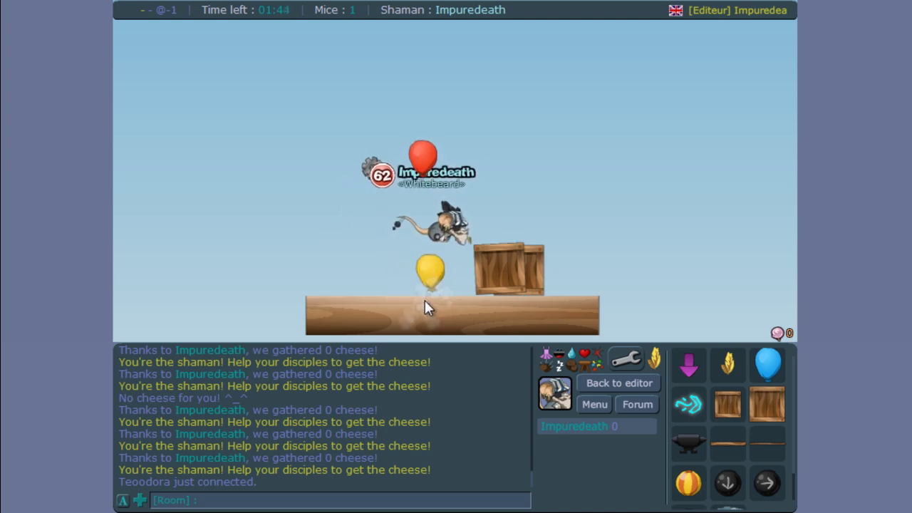
Ride the rising yellow balloon with the mouse, balancing and jumping on it to test the map's vertical scrolling.
key("Right")
key("Up")
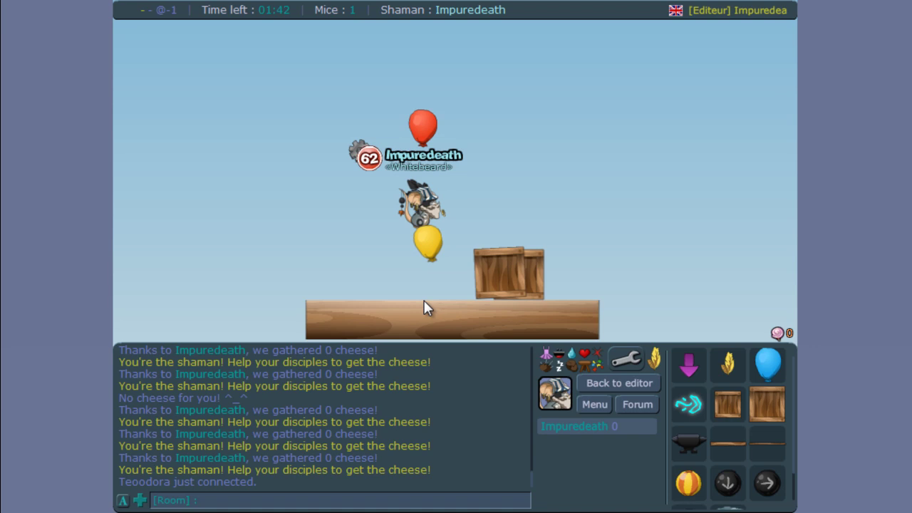
key("Up")
key("Right")
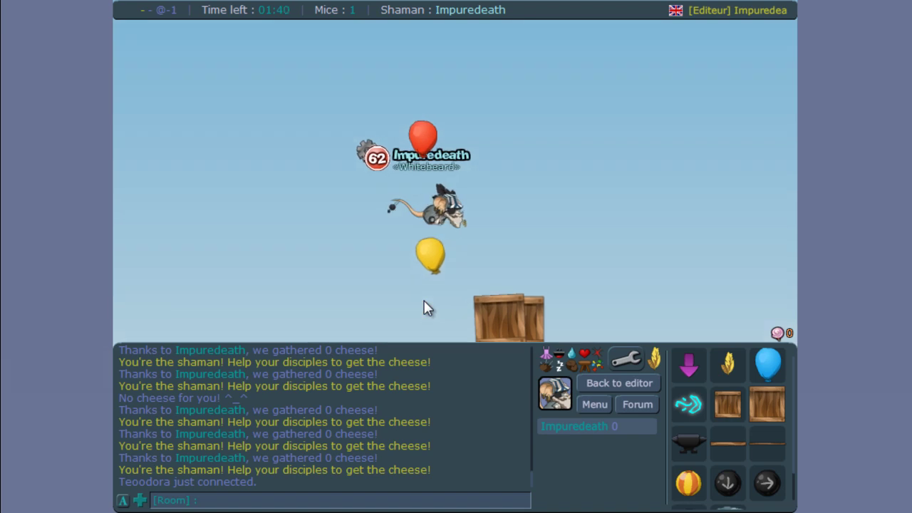
key("Right")
key("Up")
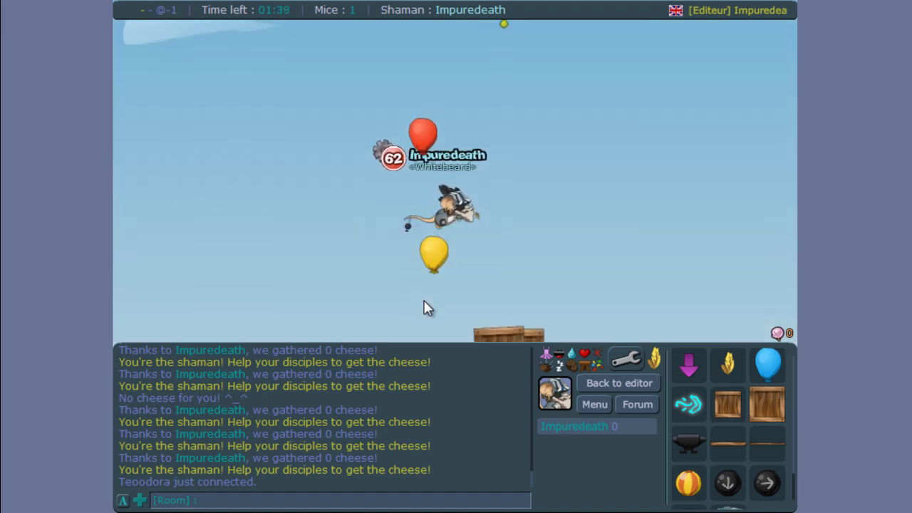
key("Left")
key("Right")
key("Up")
key("Left")
key("Right")
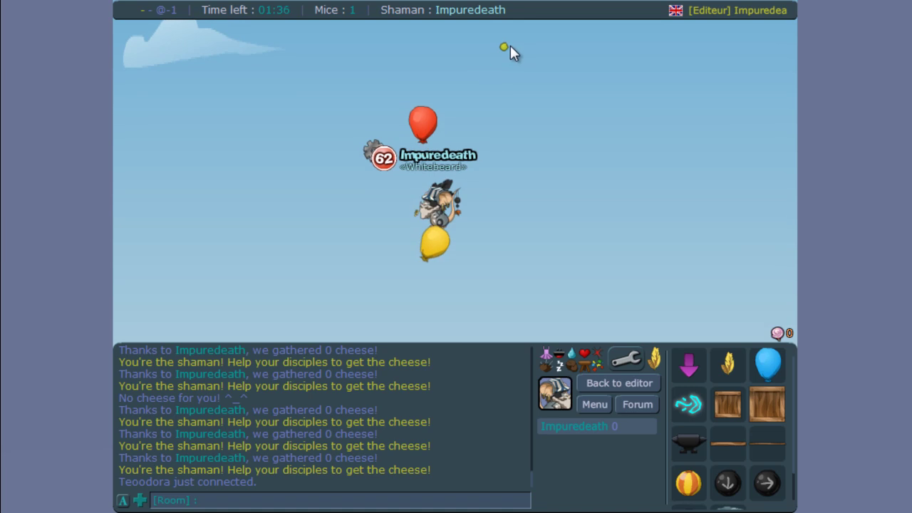
key("Left")
key("Up")
key("Right")
key("Right")
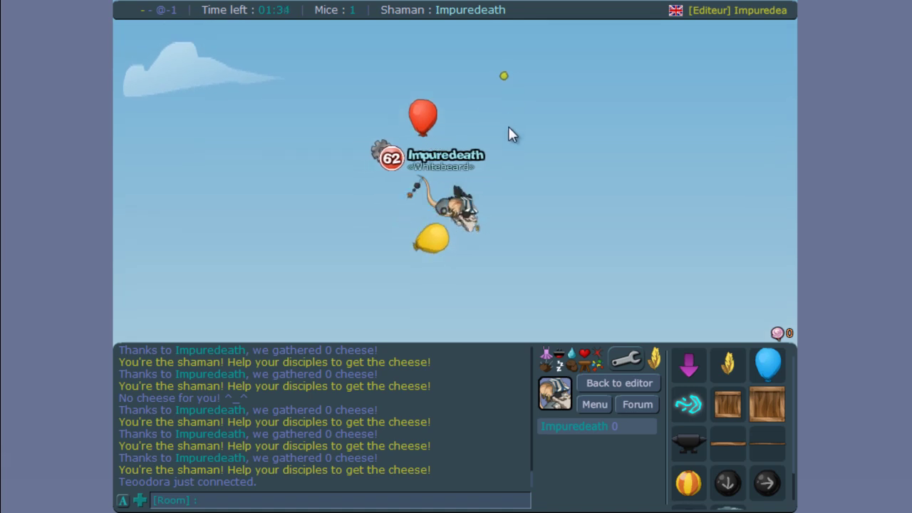
Let the mouse drop back to the ground, move it against the boxes, and return to the editor.
key("Left")
key("Right")
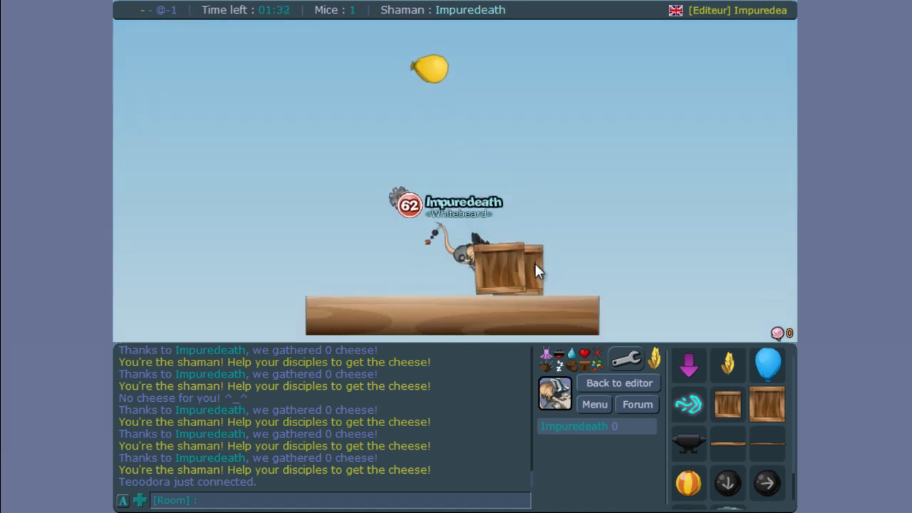
key("Left")
key("Right")
key("Up")
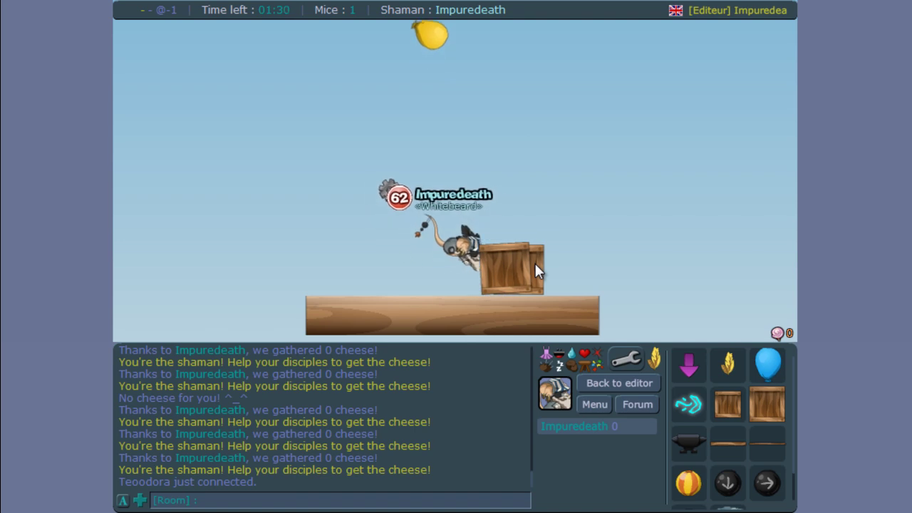
key("Left")
left_click(600, 392)
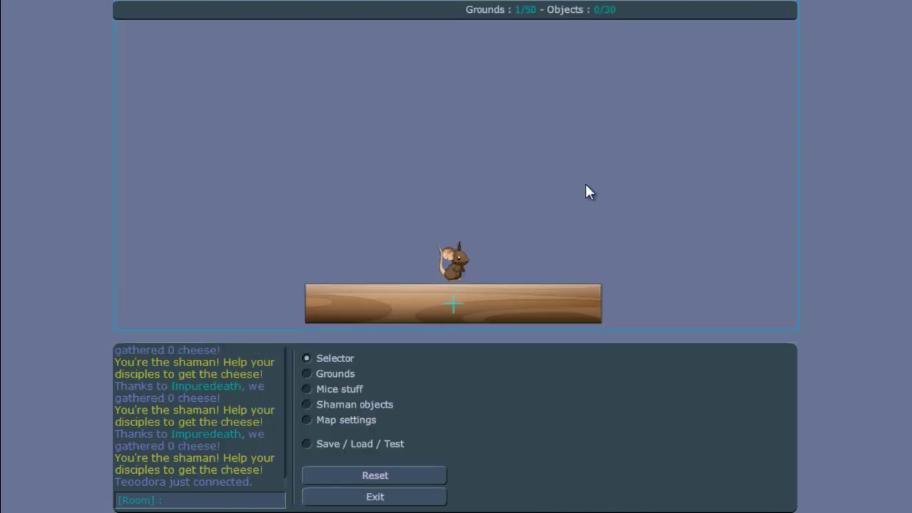
left_click_drag(726, 203, 704, 327)
left_click_drag(584, 216, 627, 165)
left_click_drag(669, 237, 565, 368)
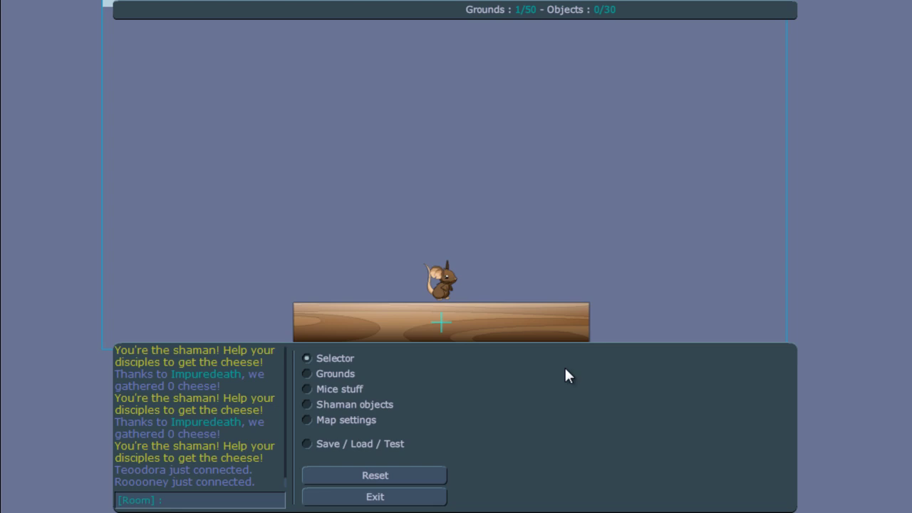
Copy the map's code to the clipboard and paste it over the old code in the WordPad document.
left_click(346, 447)
left_click(530, 395)
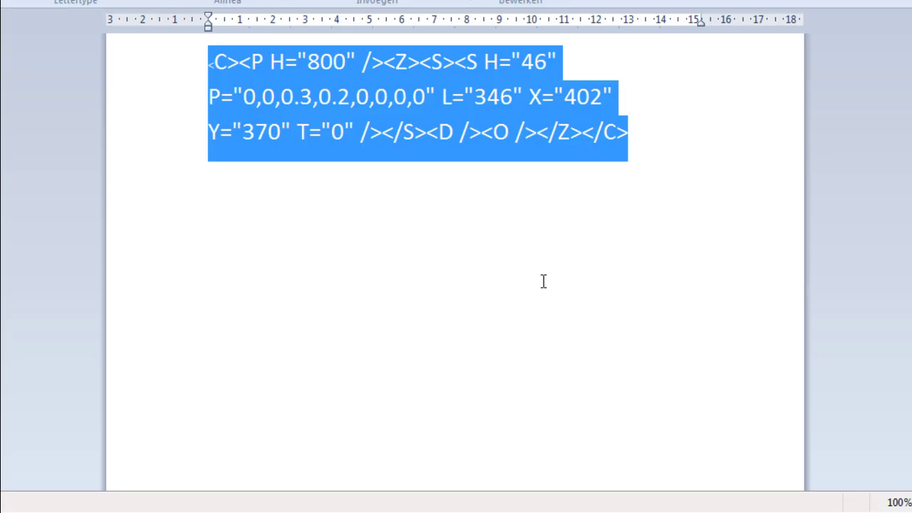
key("ctrl+v")
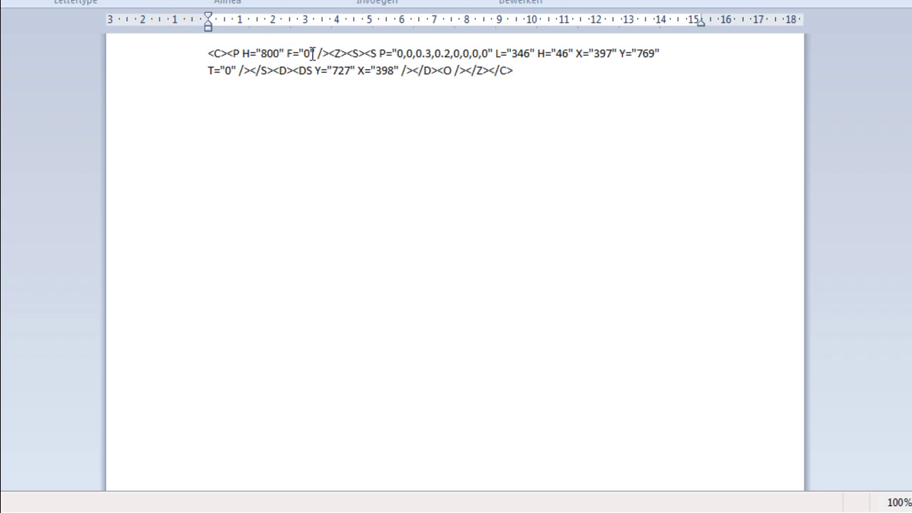
Insert L="1600" between the H="800" and F="0" attributes in the map code.
type("L=\"\"")
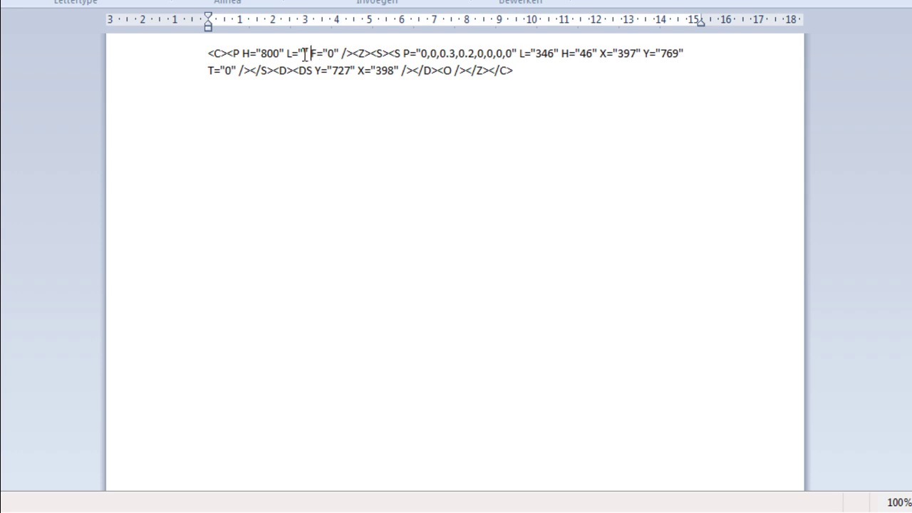
left_click(305, 54)
type("1600")
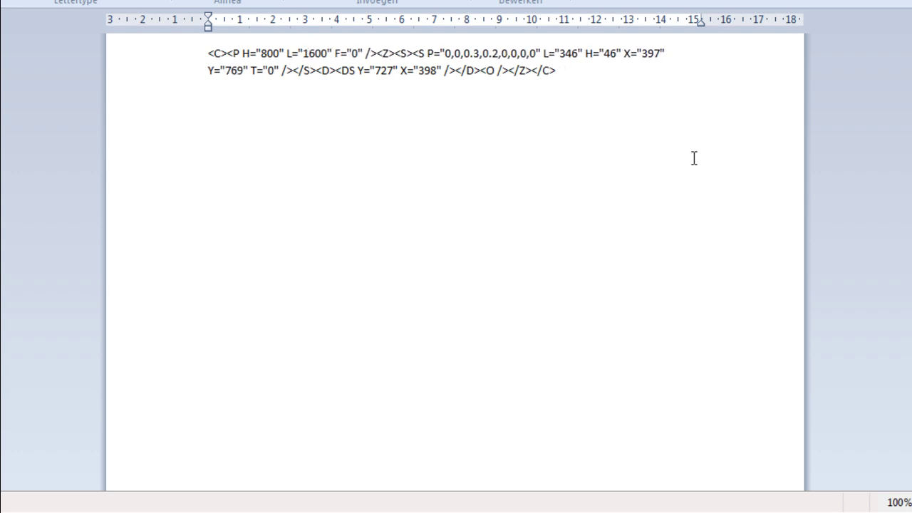
Copy the whole edited code, switch back to the Transformice map editor and load the map from it.
left_click(121, 69)
left_click_drag(122, 69, 116, 52)
left_click(381, 512)
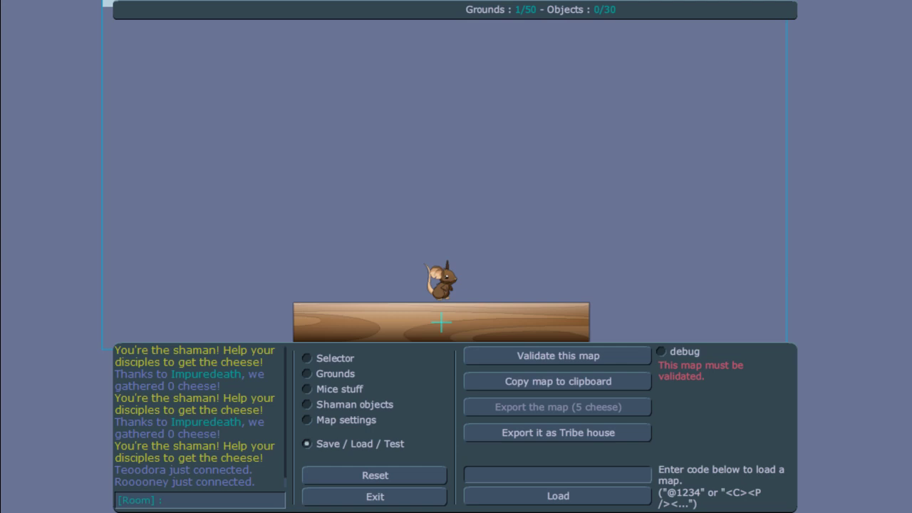
left_click(529, 471)
key("ctrl+v")
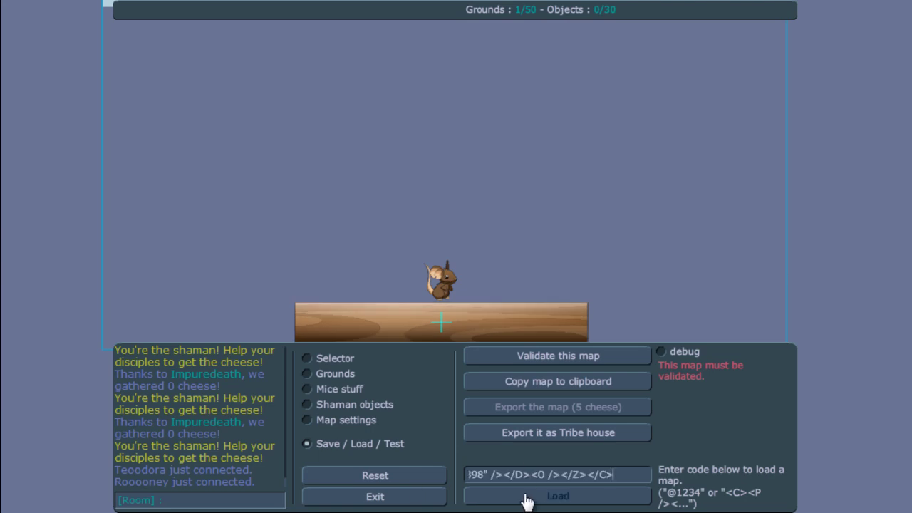
left_click(526, 499)
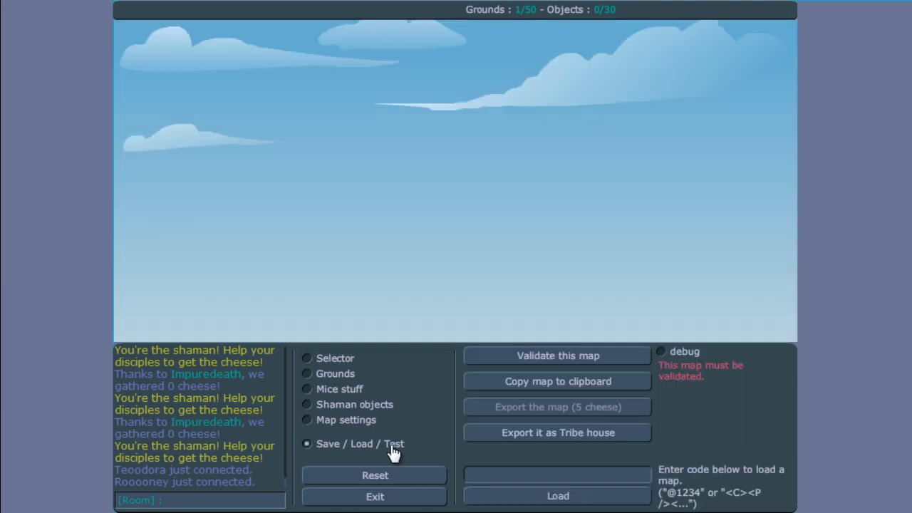
Set the wood ground's length to 1446 and move it to about X 812, Y 772.
left_click(354, 360)
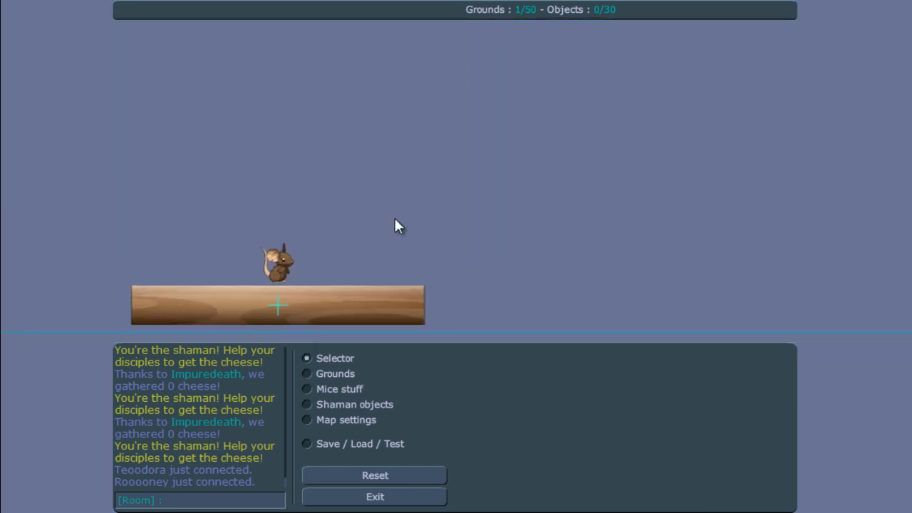
left_click(374, 322)
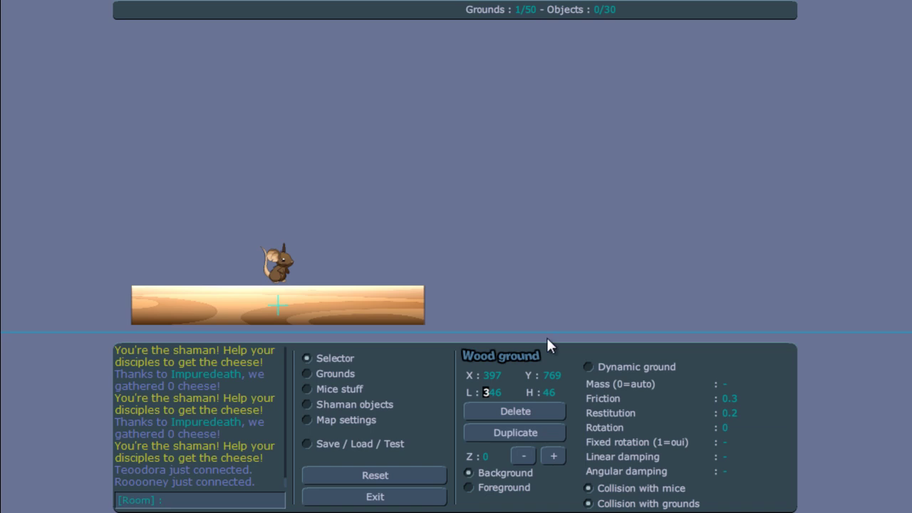
type("14")
left_click_drag(364, 310, 718, 314)
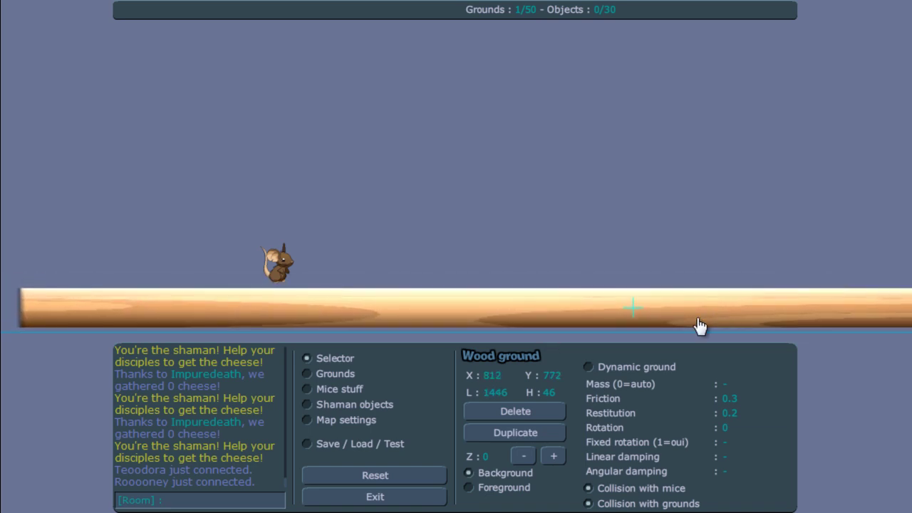
Test the widened map with the long wood ground briefly, and return to the editor.
left_click(401, 445)
left_click(549, 359)
key("Left")
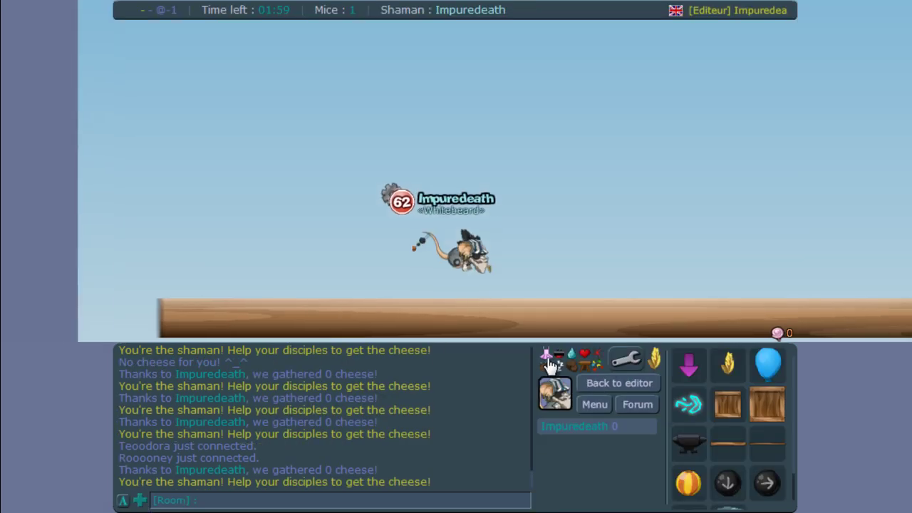
left_click(761, 364)
left_click(644, 393)
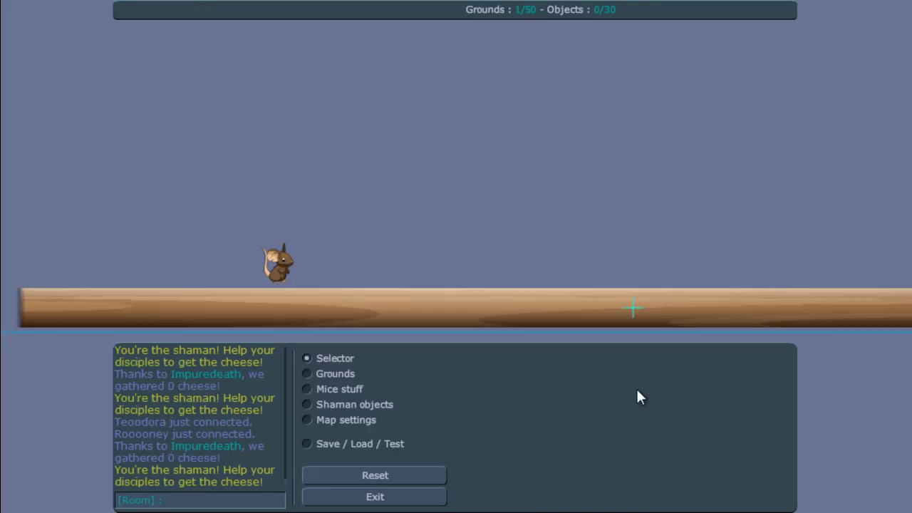
Try rotations of 45 and -25 on the wood ground.
left_click(572, 325)
left_click(741, 425)
type("45")
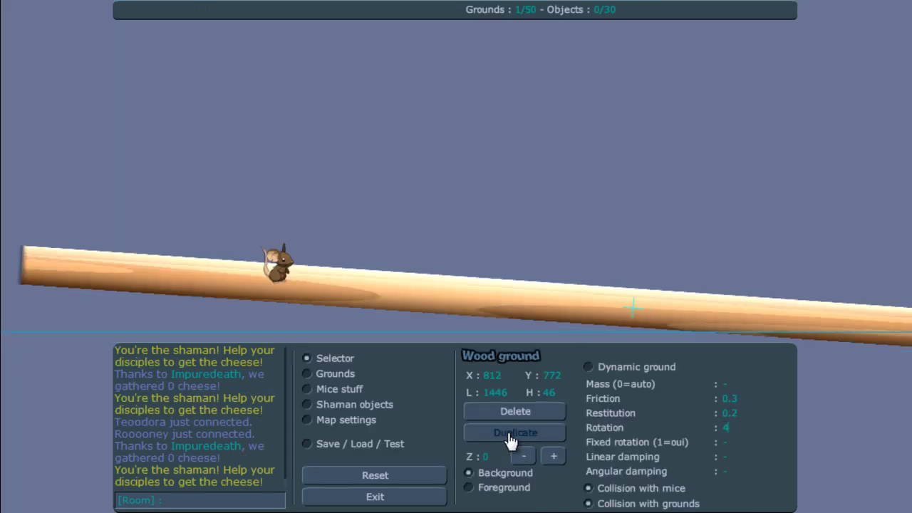
key("BackSpace")
key("BackSpace")
type("-25")
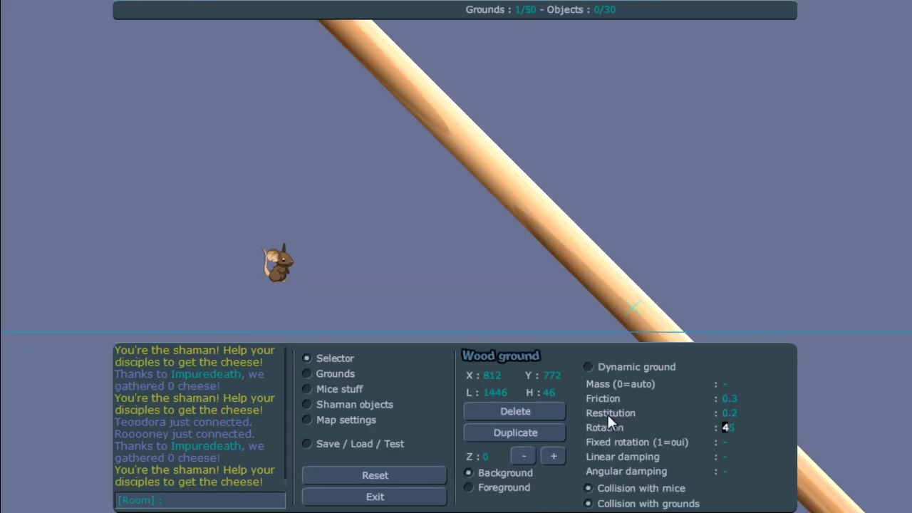
key("Return")
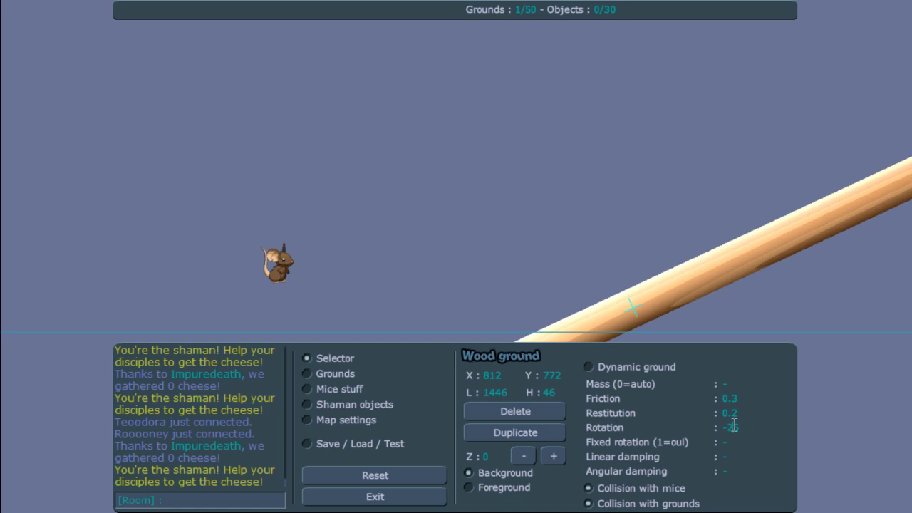
Set the wood ground's rotation to -15 and move it to about X 683, Y 693, under the mice spawn.
left_click_drag(733, 426, 727, 427)
type("1")
left_click_drag(647, 304, 524, 240)
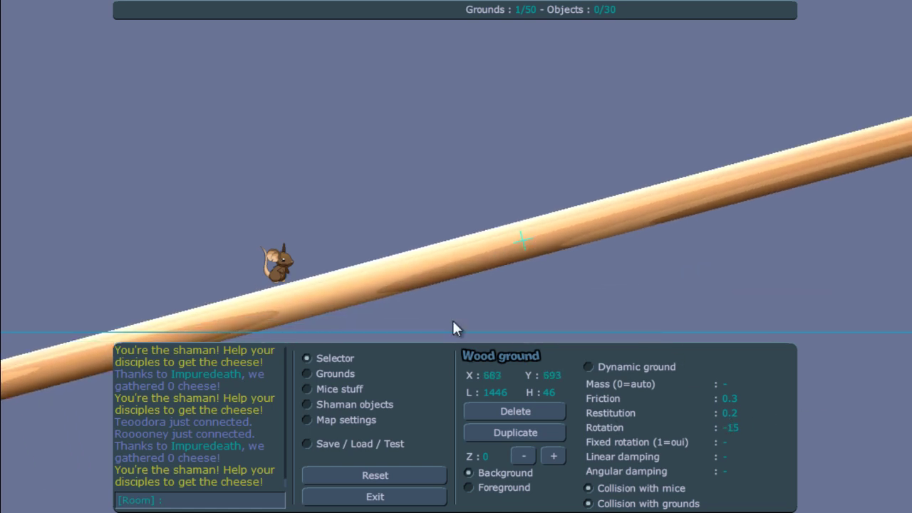
Test the map and run the mouse up the sloped wood ground towards its upper end.
left_click(392, 443)
left_click(560, 368)
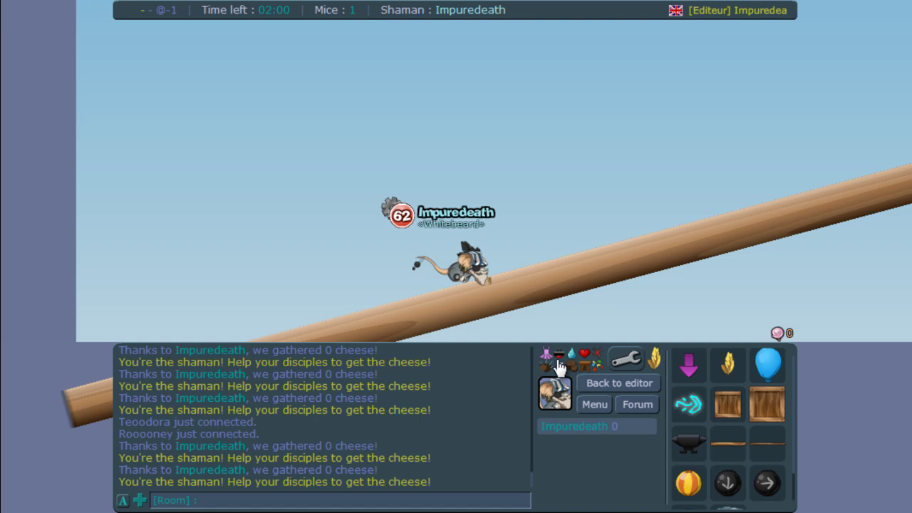
key("Right")
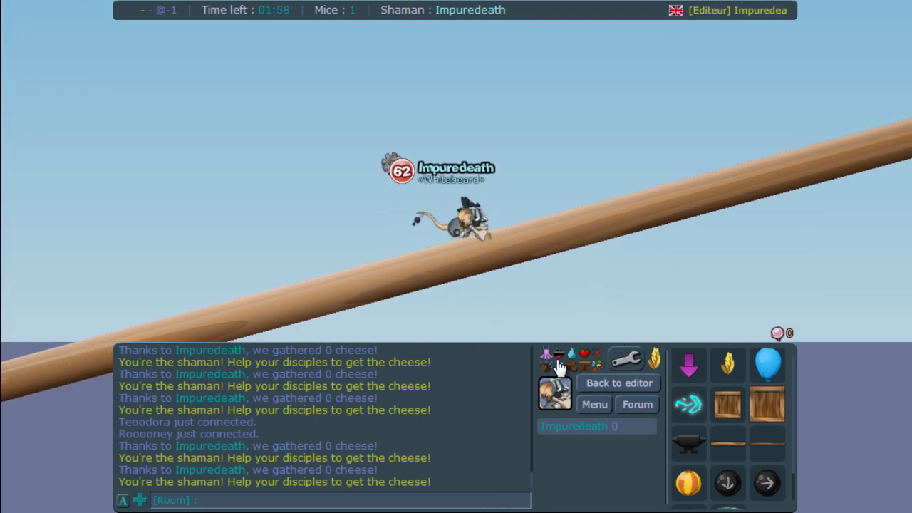
key("Right")
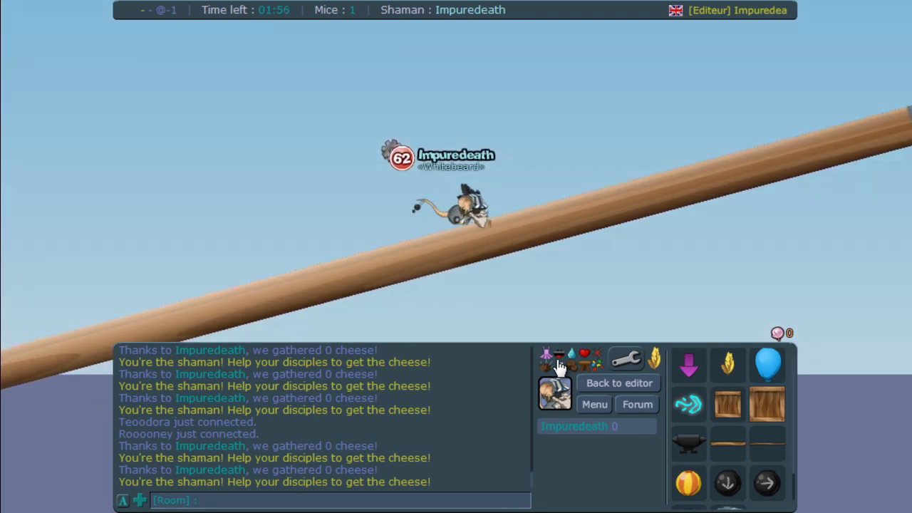
key("Right")
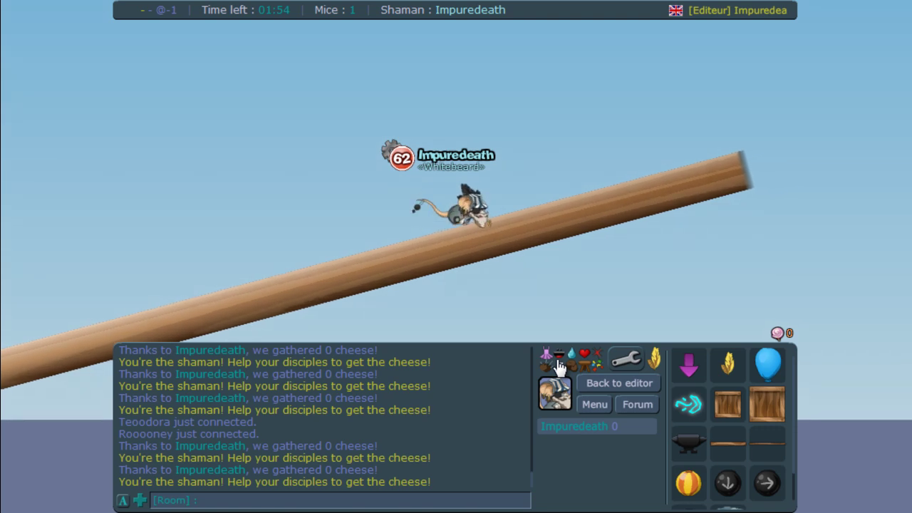
key("Right")
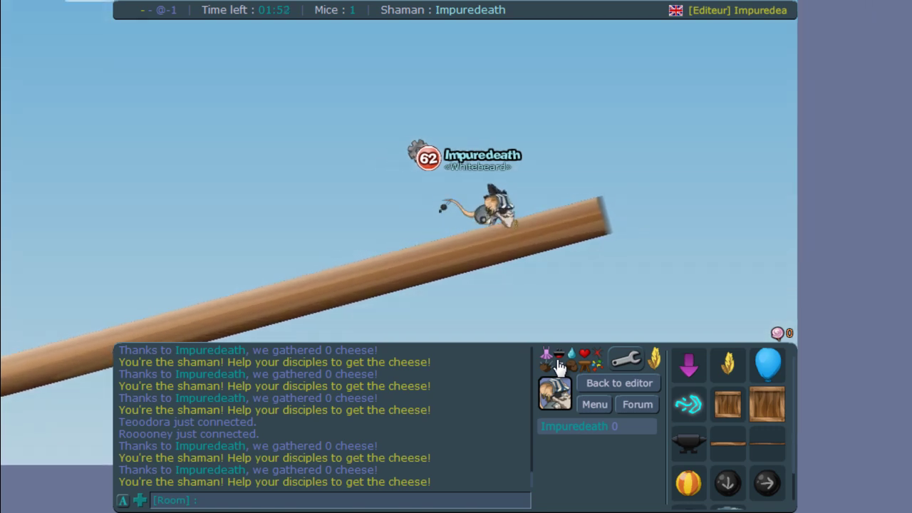
Try jumps with the mouse at the upper end of the sloped ground, and return to the editor.
key("Right")
key("Up")
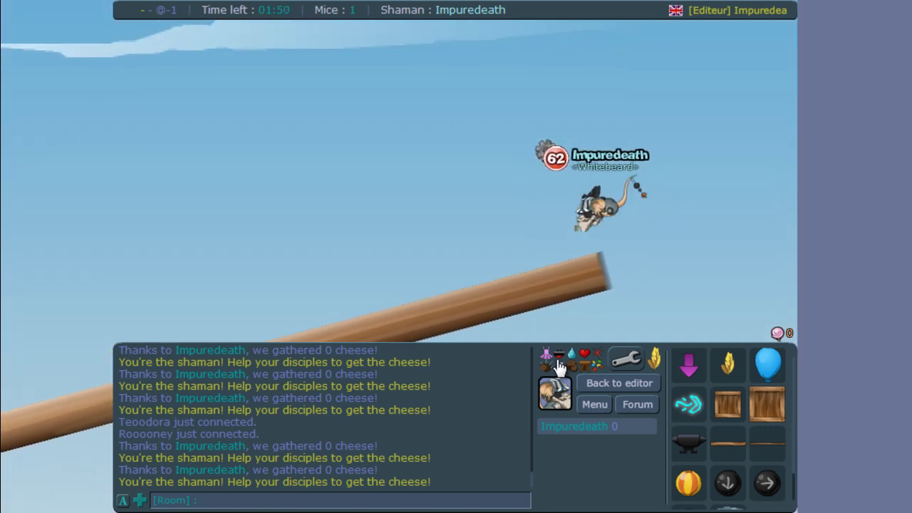
key("Right")
key("Up")
key("Left")
key("Right")
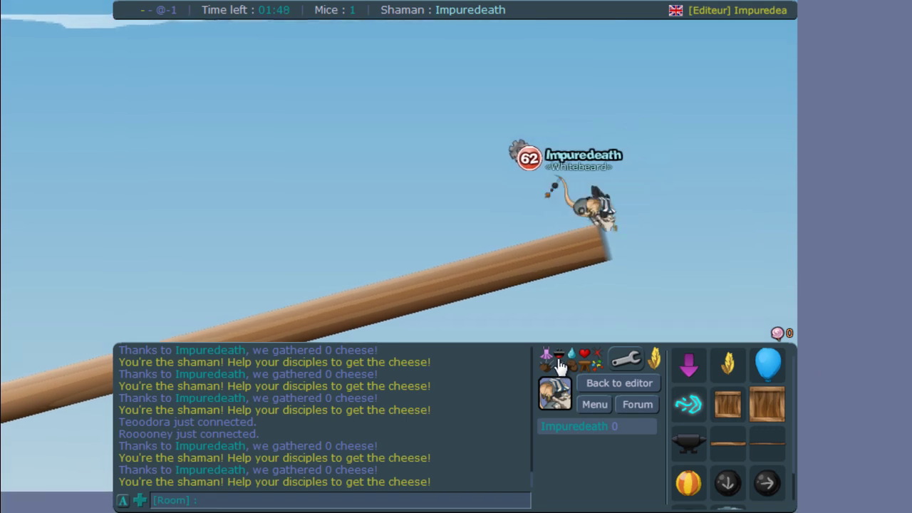
left_click(651, 383)
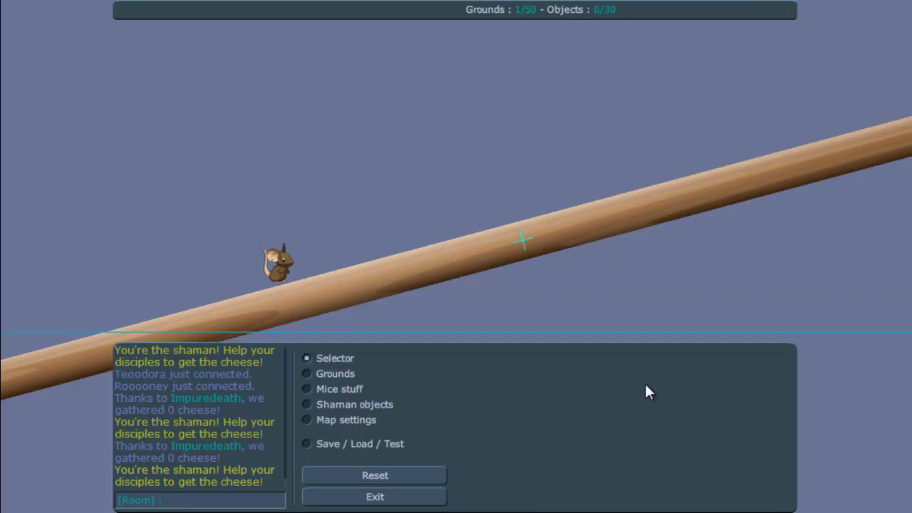